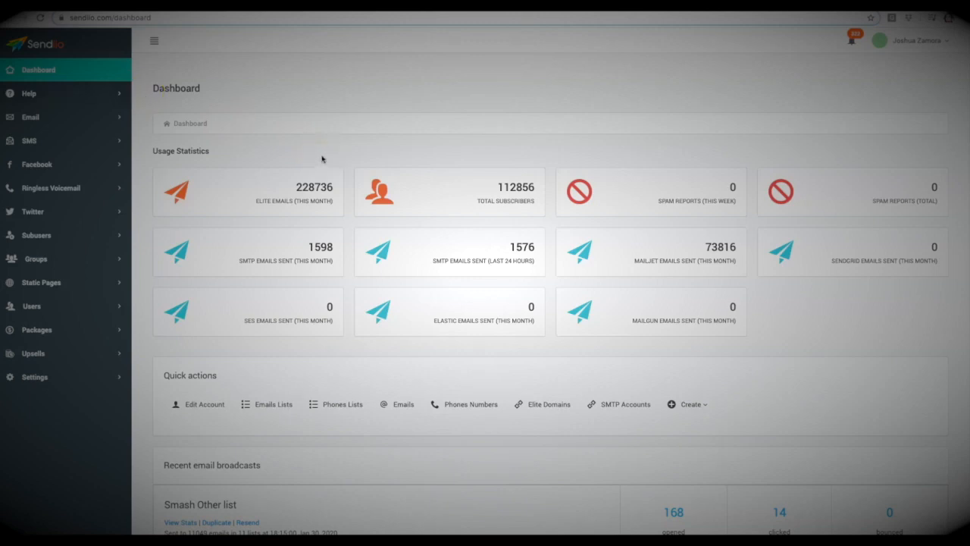
- Open the form for adding a new email list
left_click(70, 99)
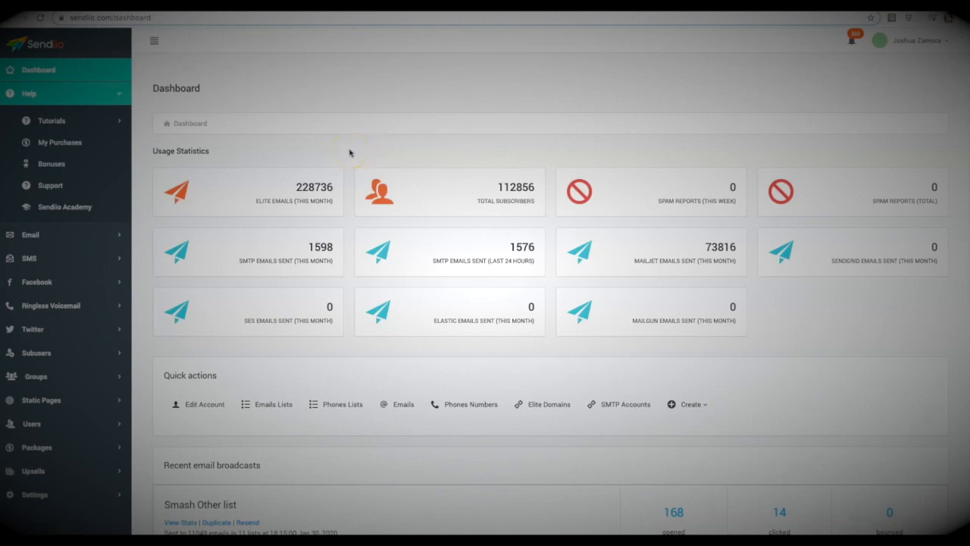
left_click(310, 148)
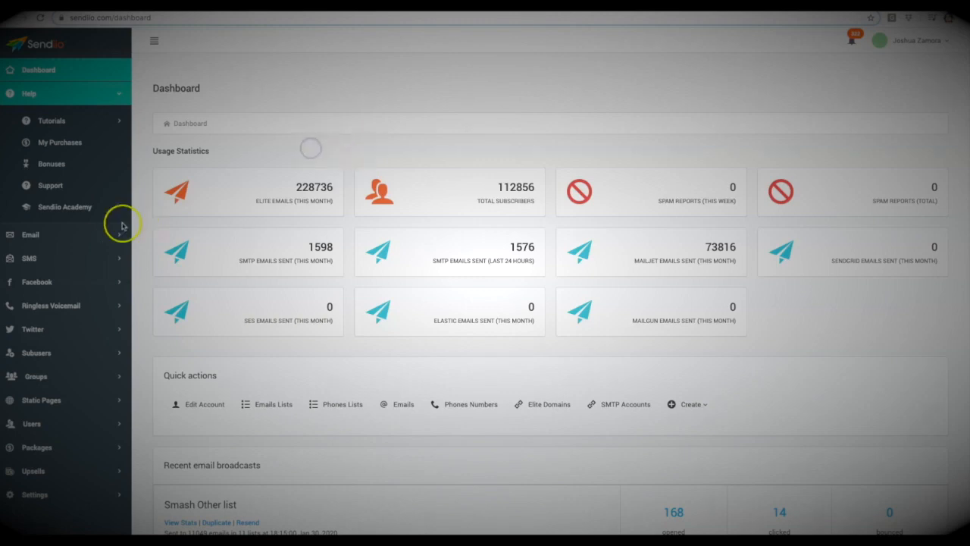
left_click(34, 235)
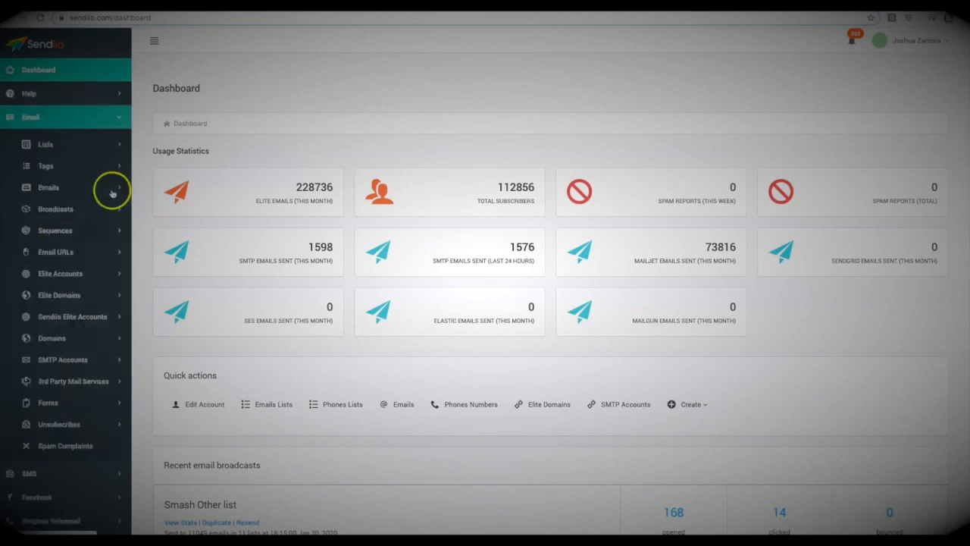
left_click(47, 145)
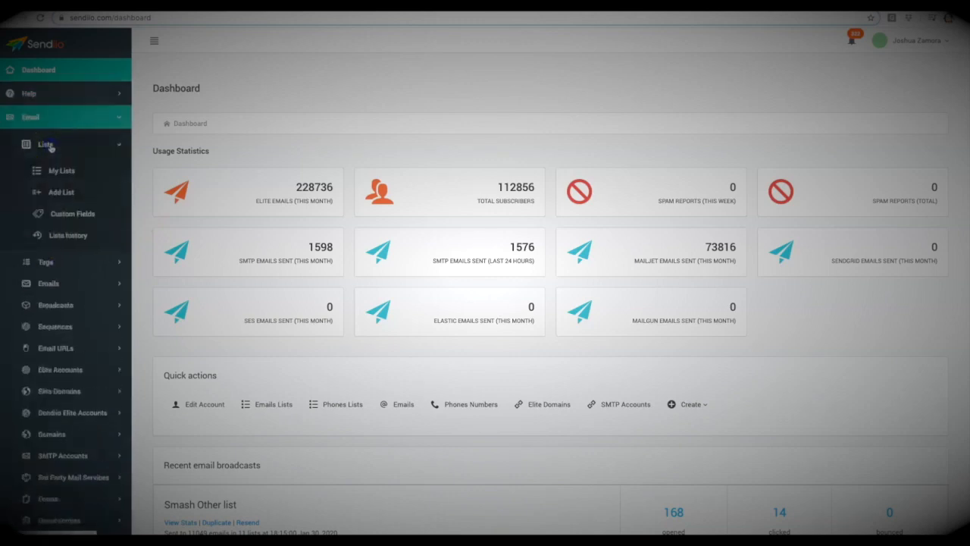
left_click(64, 192)
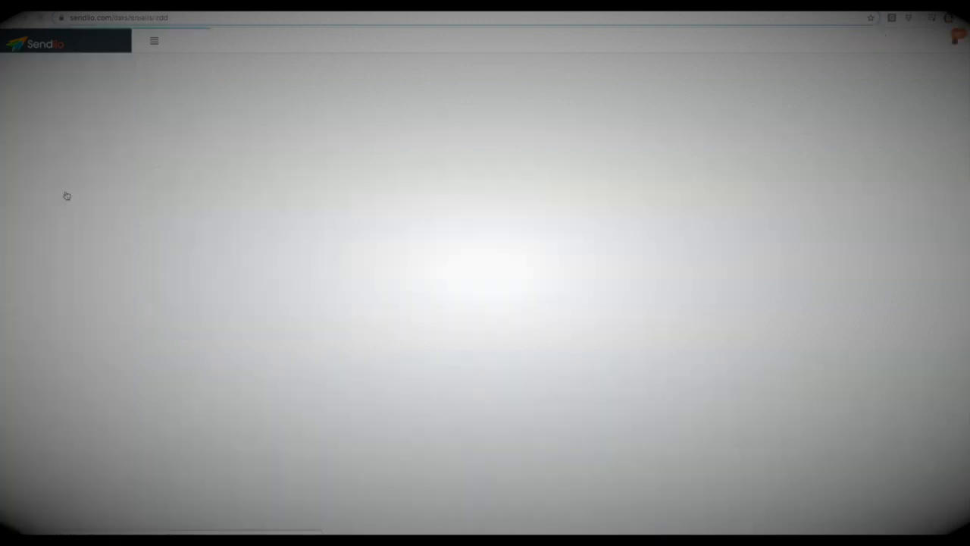
- Name the new list "Demo 2.0" and enter "Description" as its description
left_click(394, 161)
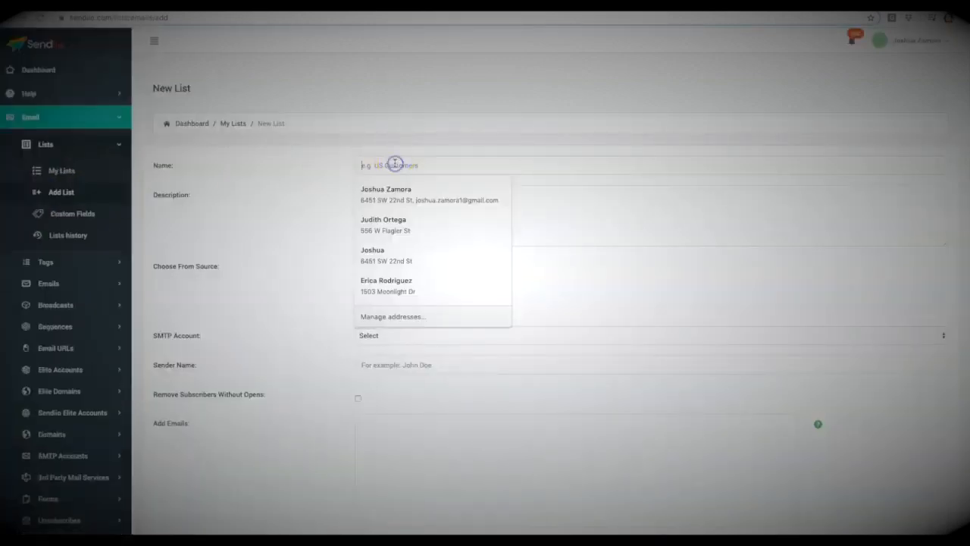
type("Demo 2.0")
left_click(396, 195)
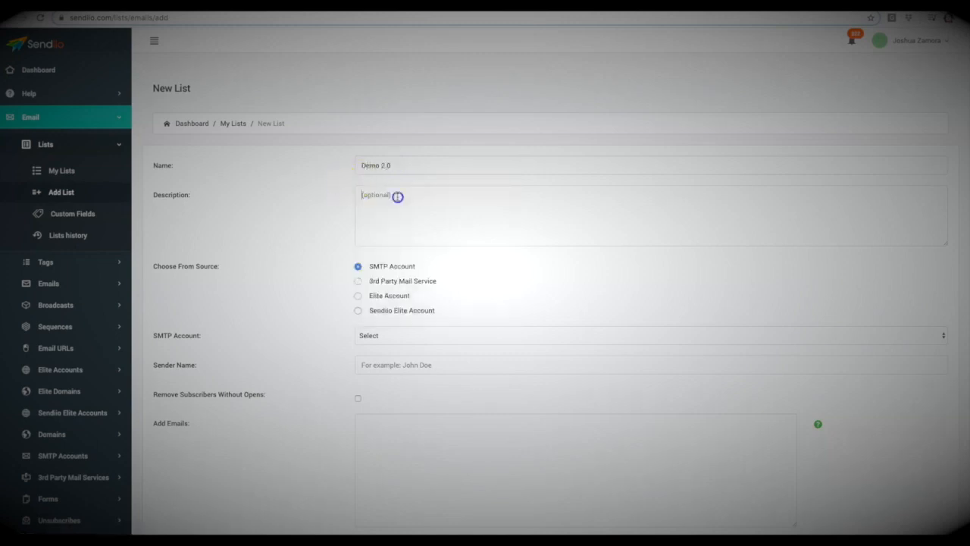
type("Description")
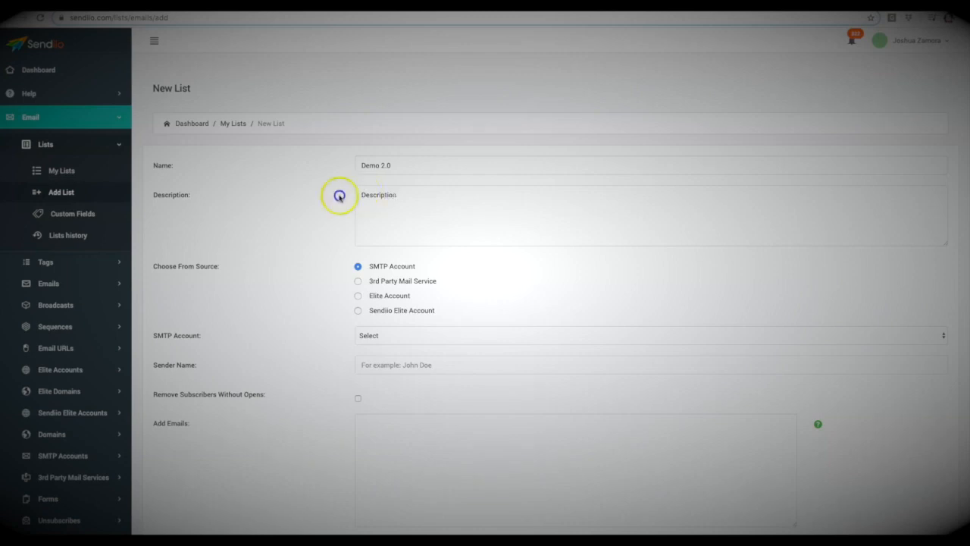
- Set the list's source to Elite Account, choose the first available account, and fill in the sender's full name
scroll(376, 283, "down", 1)
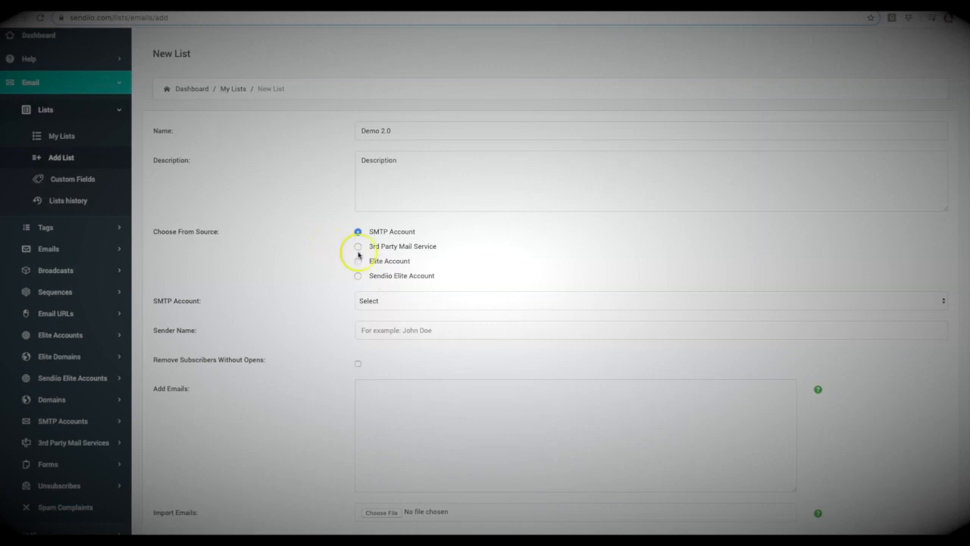
left_click(358, 276)
left_click(358, 261)
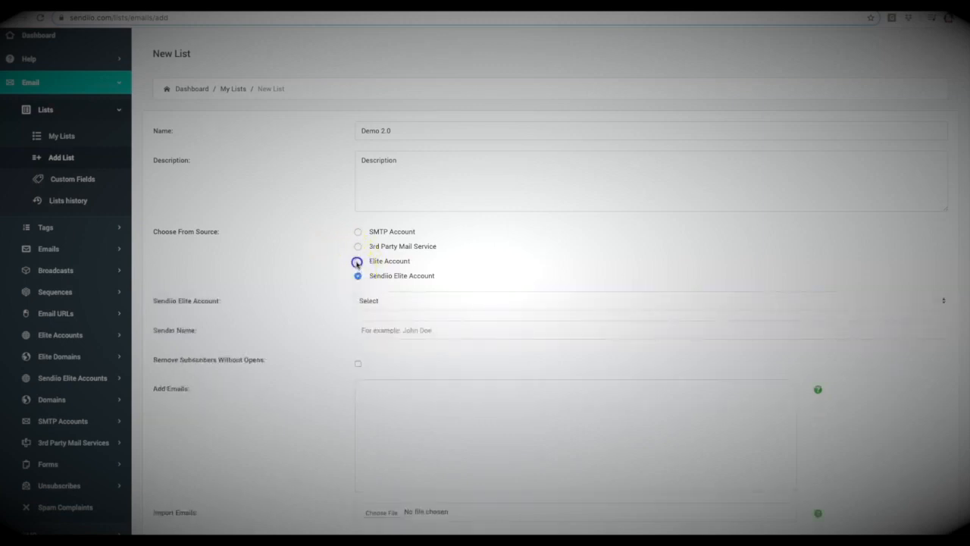
left_click(384, 300)
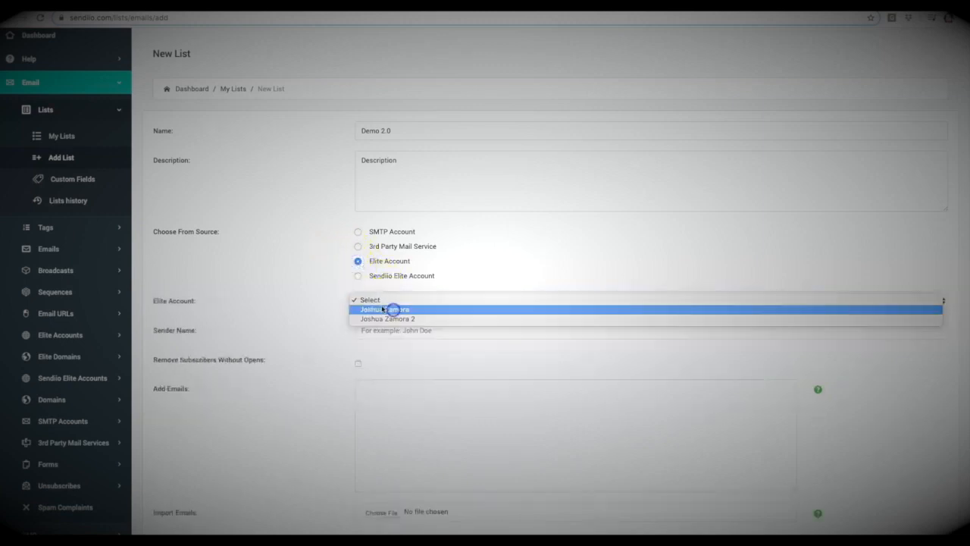
left_click(392, 310)
scroll(314, 265, "down", 1)
left_click(371, 284)
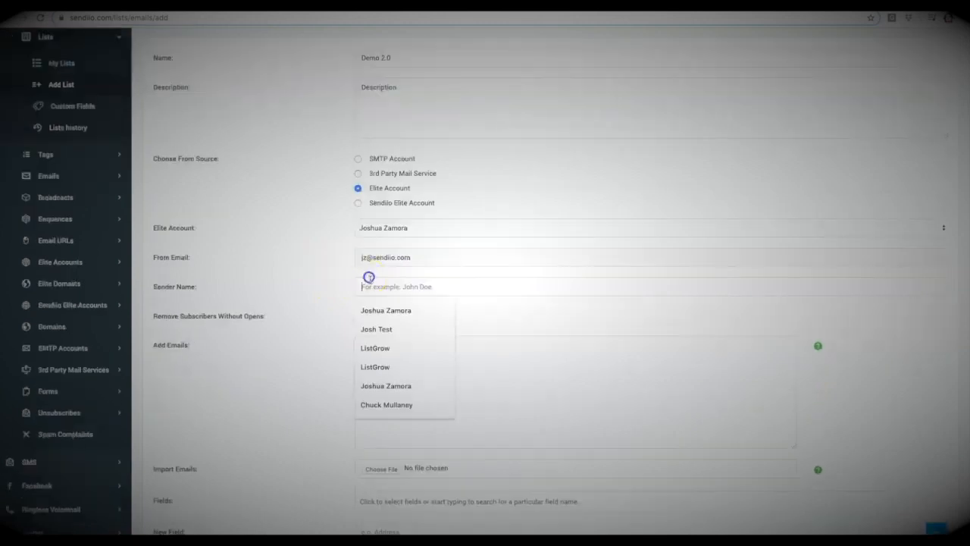
scroll(281, 278, "down", 2)
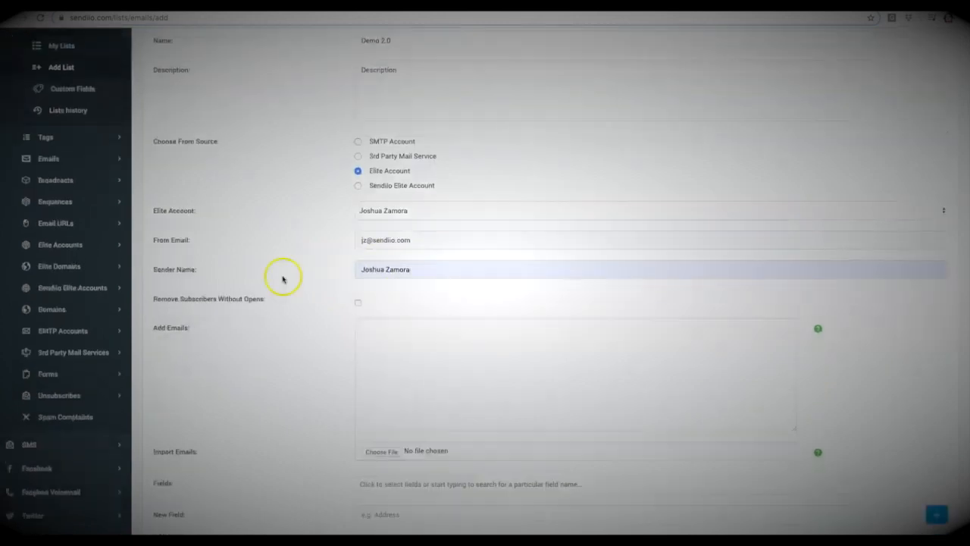
- Enable removal of subscribers without opens and set the removal period to 3 months
left_click_drag(258, 212, 157, 211)
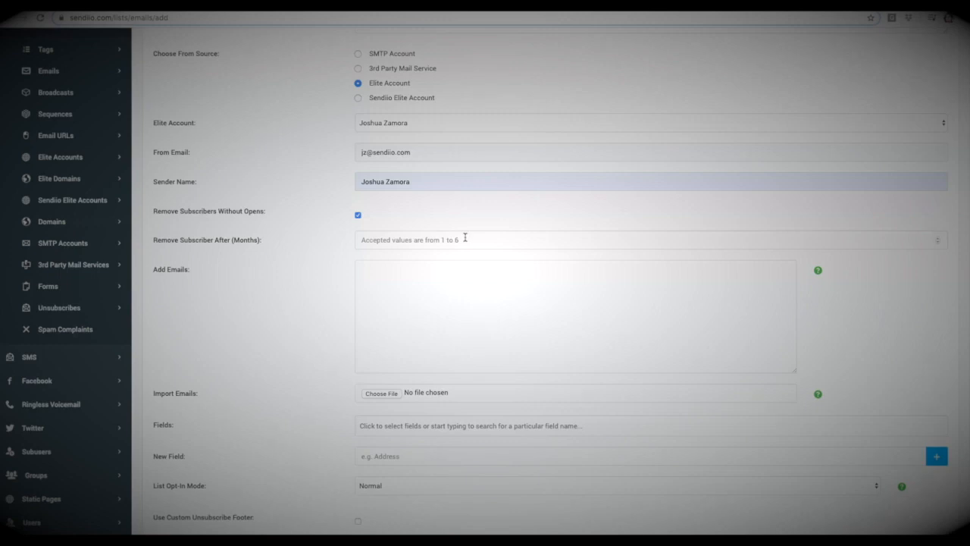
left_click(407, 238)
type("3")
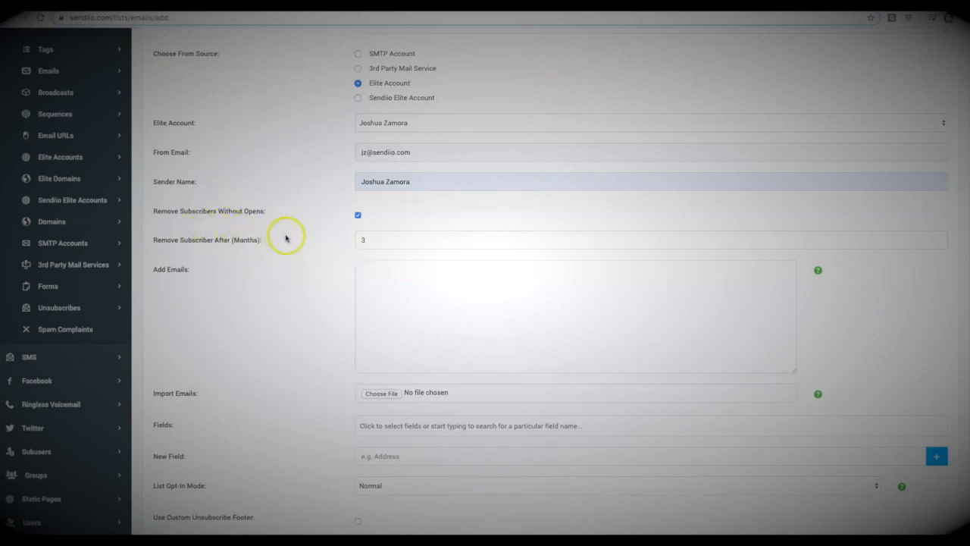
- Examine the list form's options for adding emails manually and importing them from a file
scroll(284, 236, "down", 1)
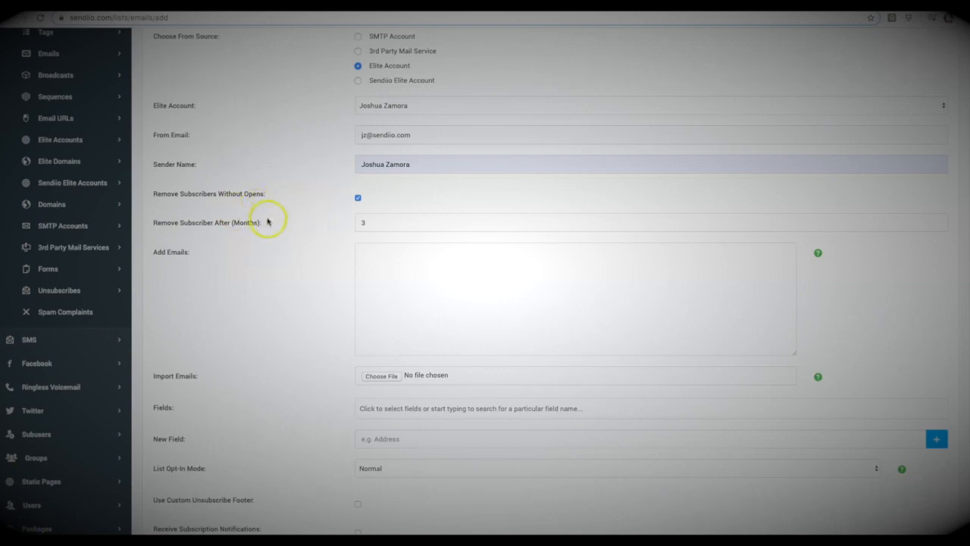
scroll(266, 222, "down", 1)
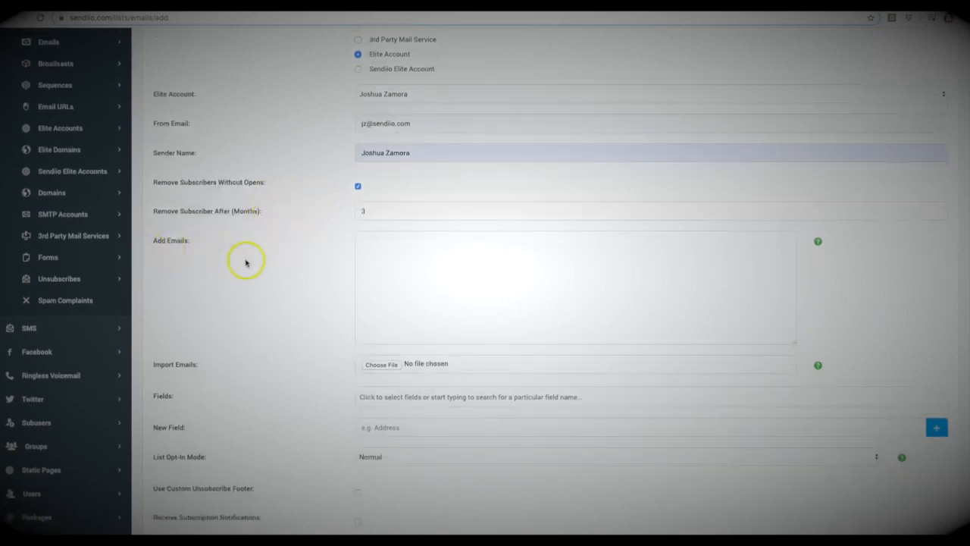
scroll(244, 263, "down", 1)
scroll(242, 263, "down", 3)
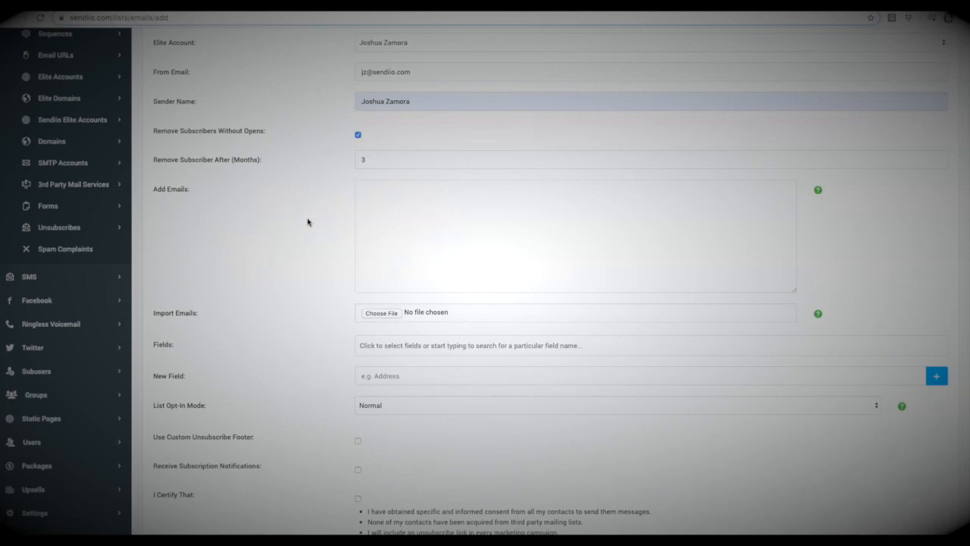
scroll(312, 206, "down", 1)
scroll(312, 206, "down", 1)
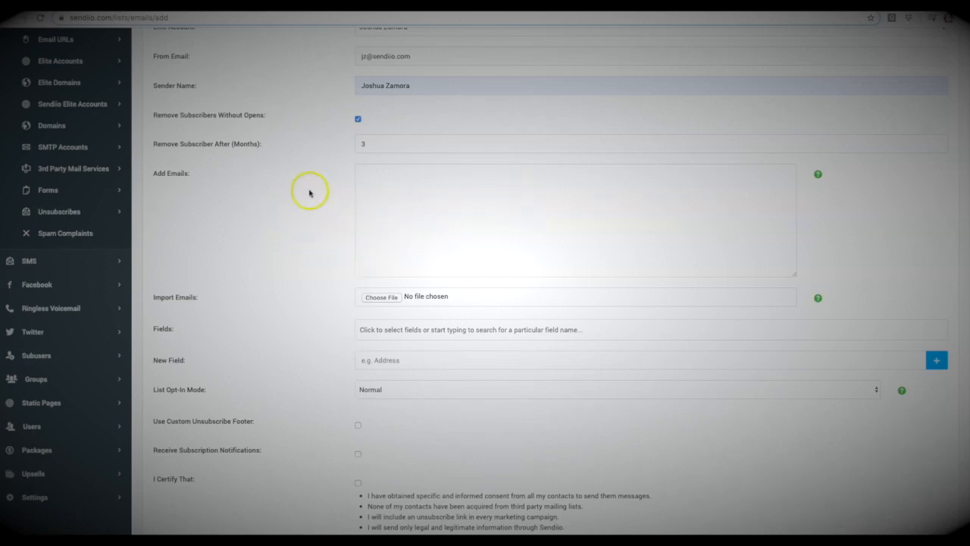
left_click(404, 200)
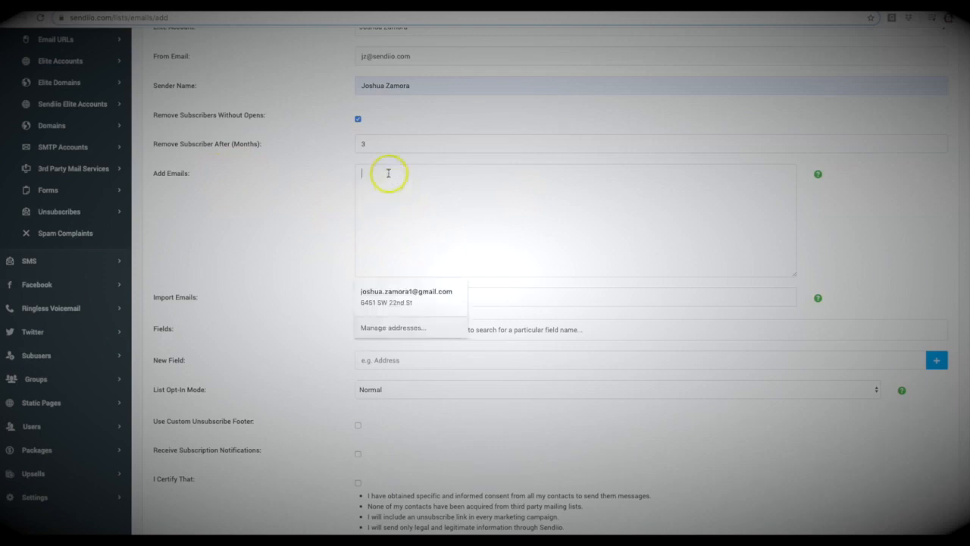
left_click(306, 216)
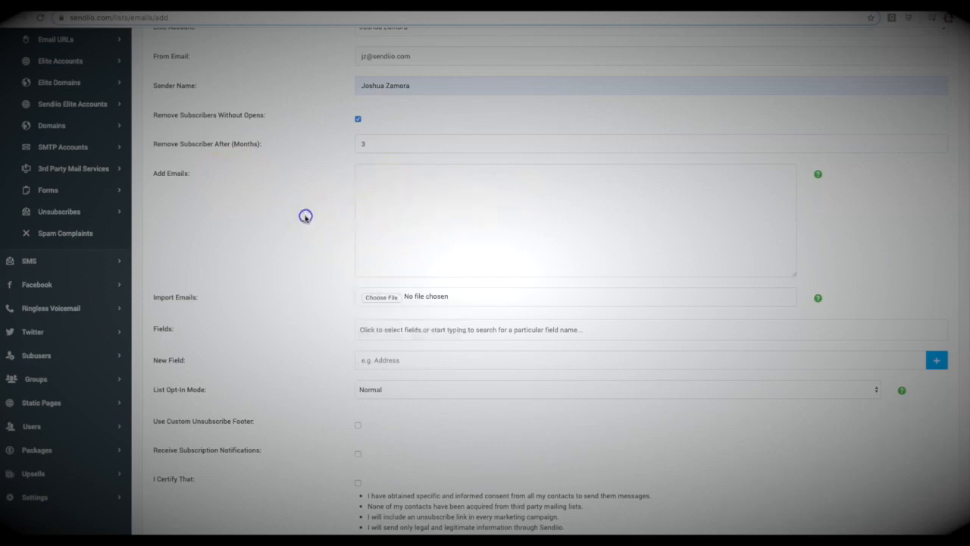
left_click(382, 296)
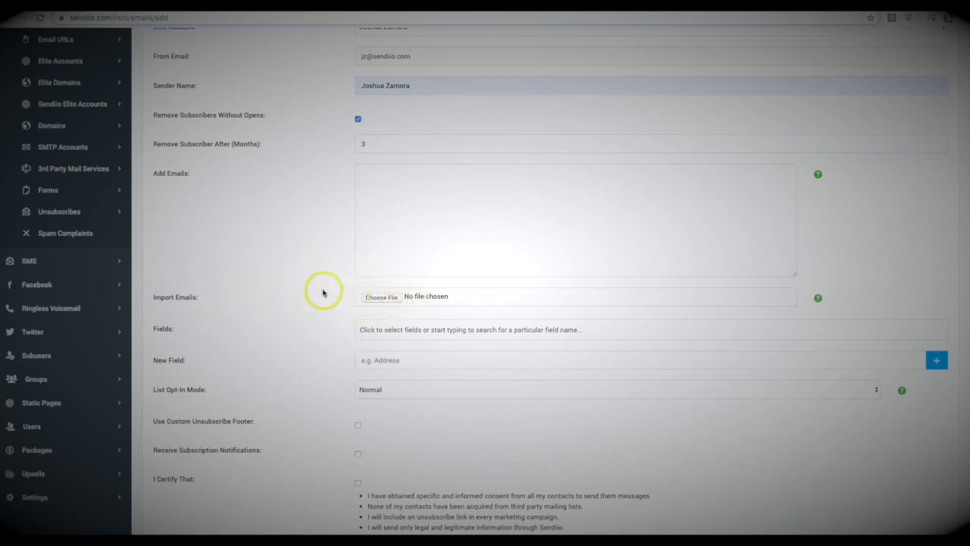
- Set the list opt-in mode to Double and check the available double opt-in modes, keeping Form Subscriptions Only
scroll(322, 291, "down", 1)
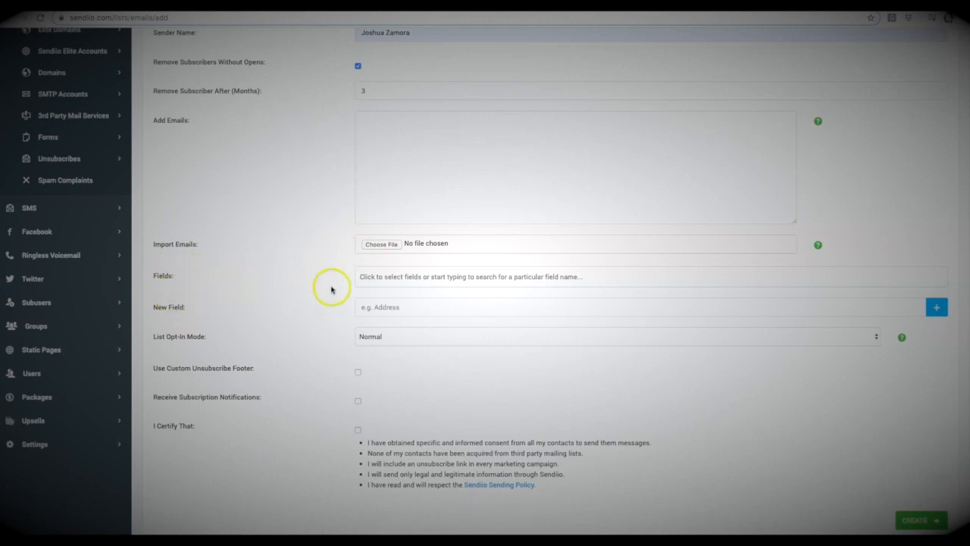
scroll(306, 247, "down", 1)
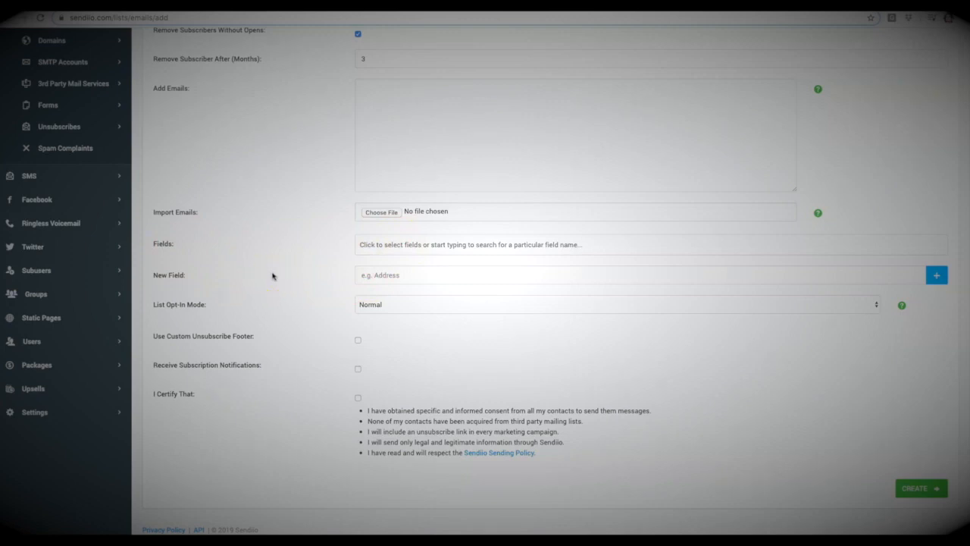
scroll(254, 277, "down", 1)
left_click(370, 293)
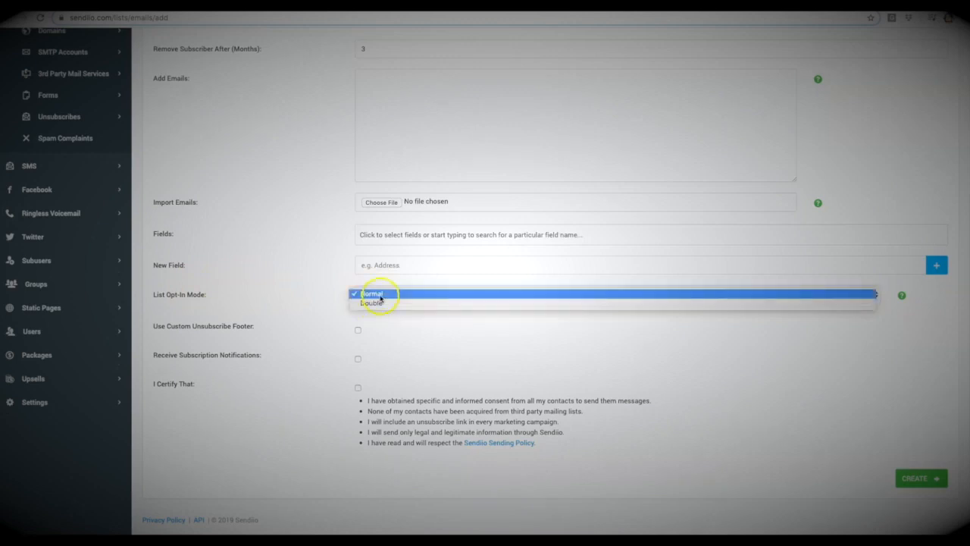
left_click(373, 303)
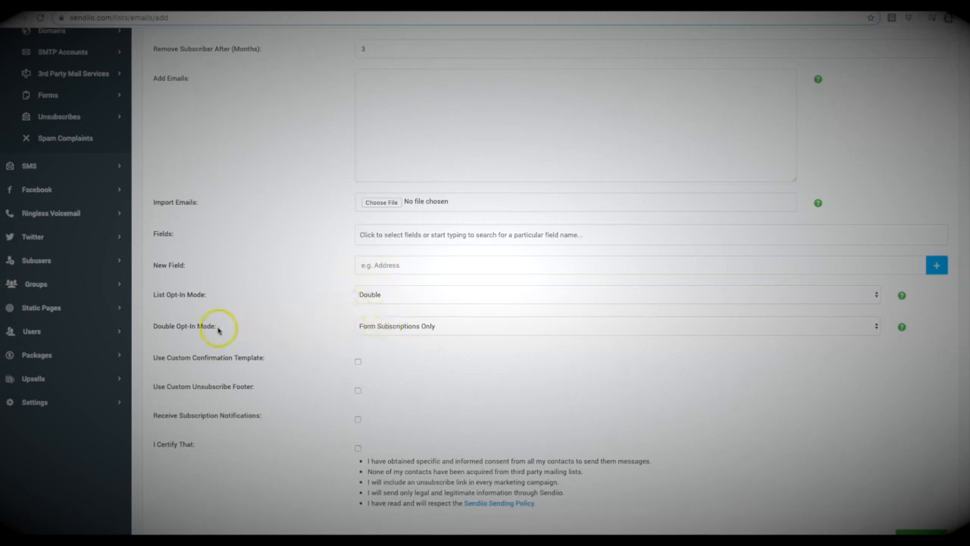
left_click(399, 329)
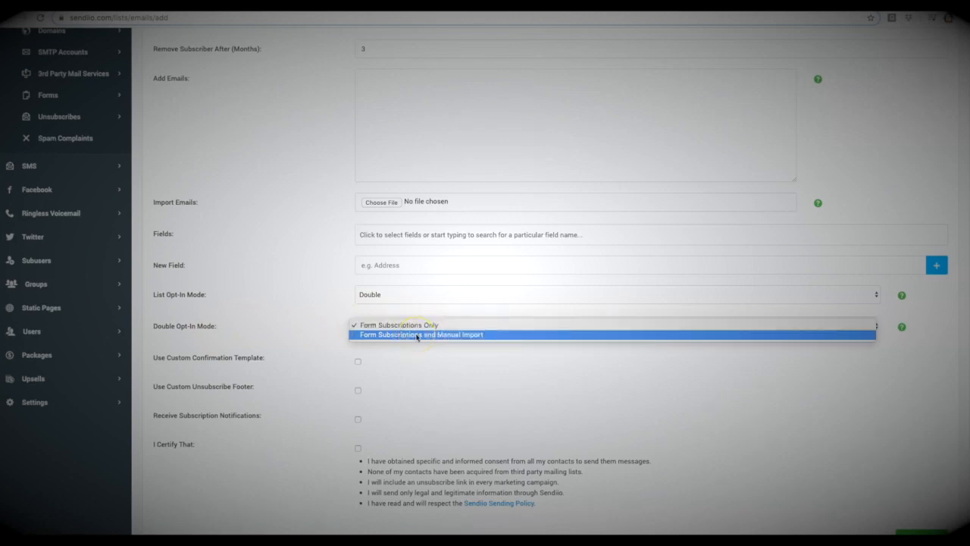
left_click(307, 267)
- Enable the custom confirmation template and review its subject and body settings
scroll(325, 322, "down", 1)
scroll(325, 322, "down", 2)
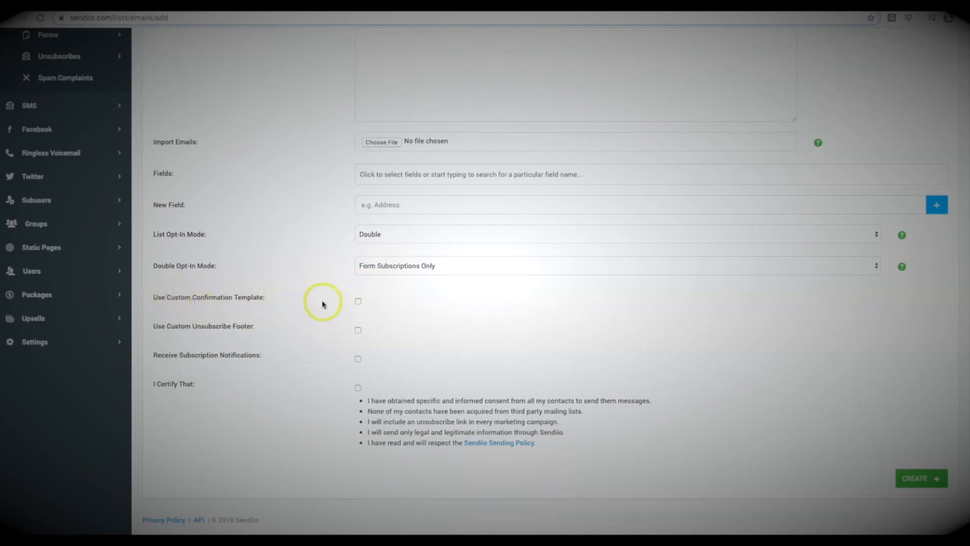
left_click(358, 302)
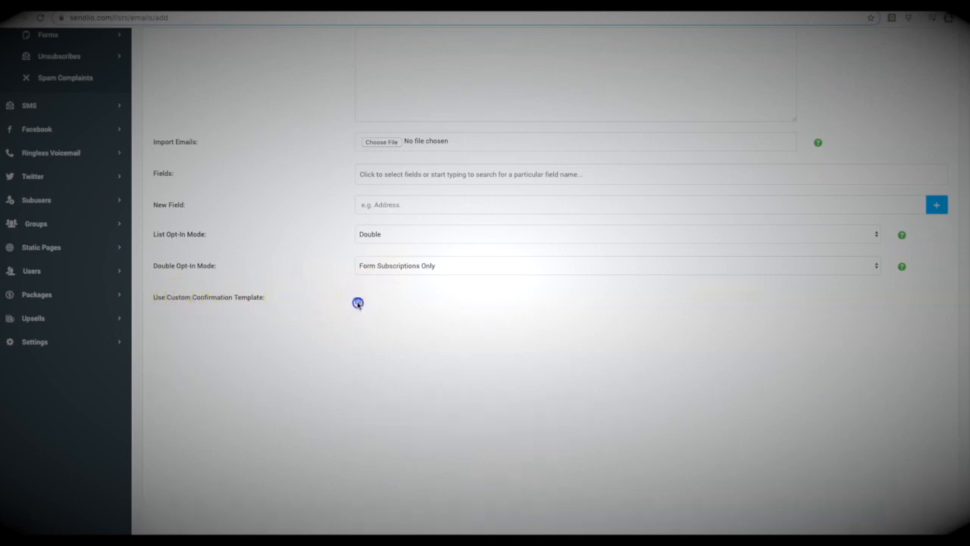
scroll(320, 305, "down", 3)
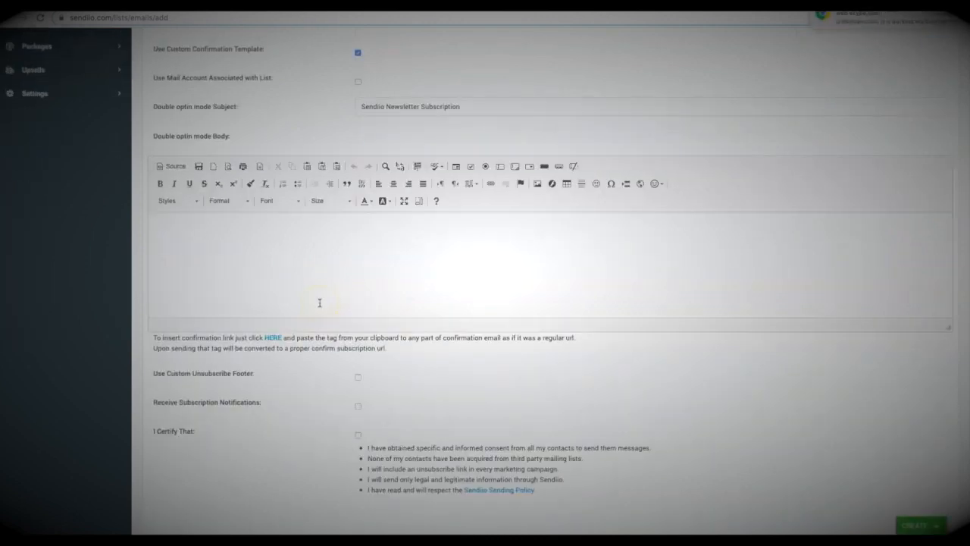
scroll(376, 180, "up", 1)
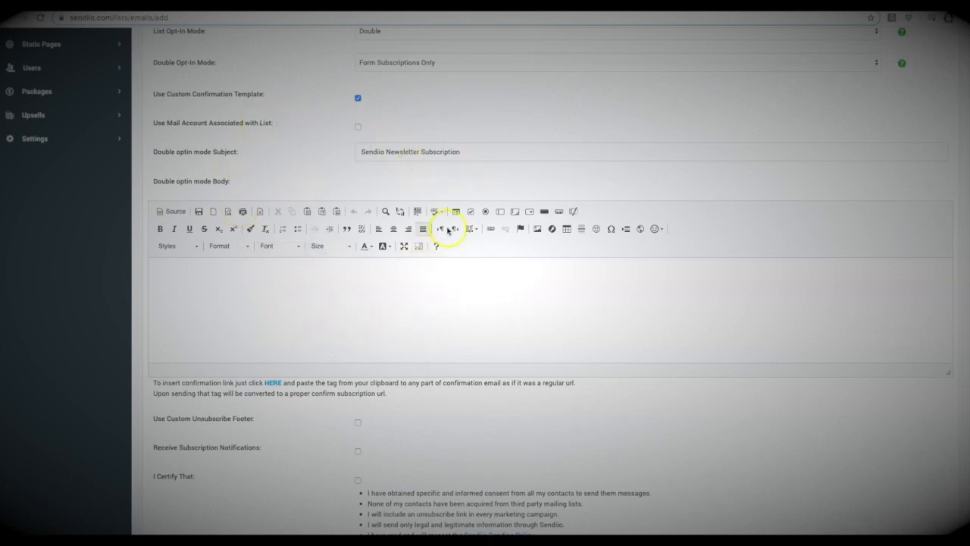
scroll(314, 148, "down", 2)
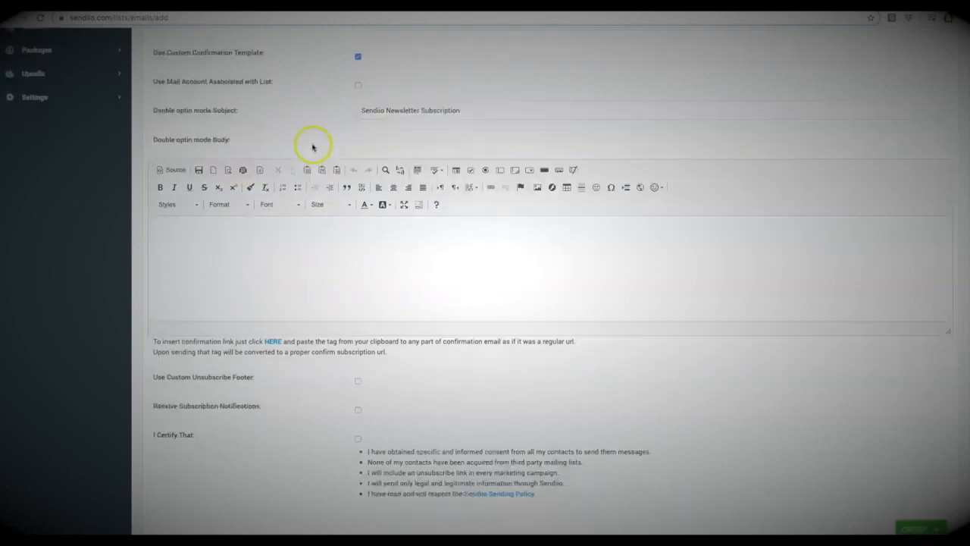
- Enable the custom unsubscribe footer and view the available footers without choosing one
left_click_drag(256, 329, 156, 329)
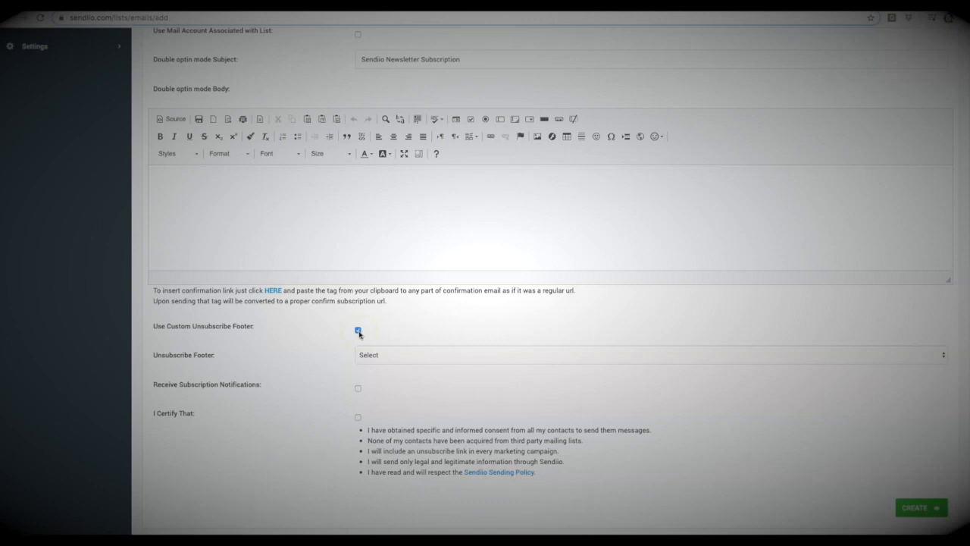
left_click(402, 354)
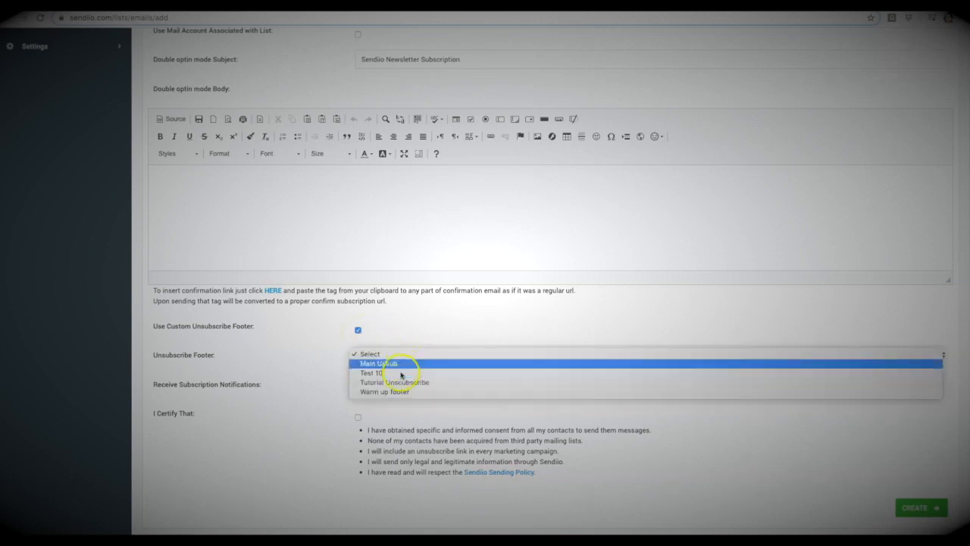
left_click(391, 338)
scroll(56, 248, "up", 10)
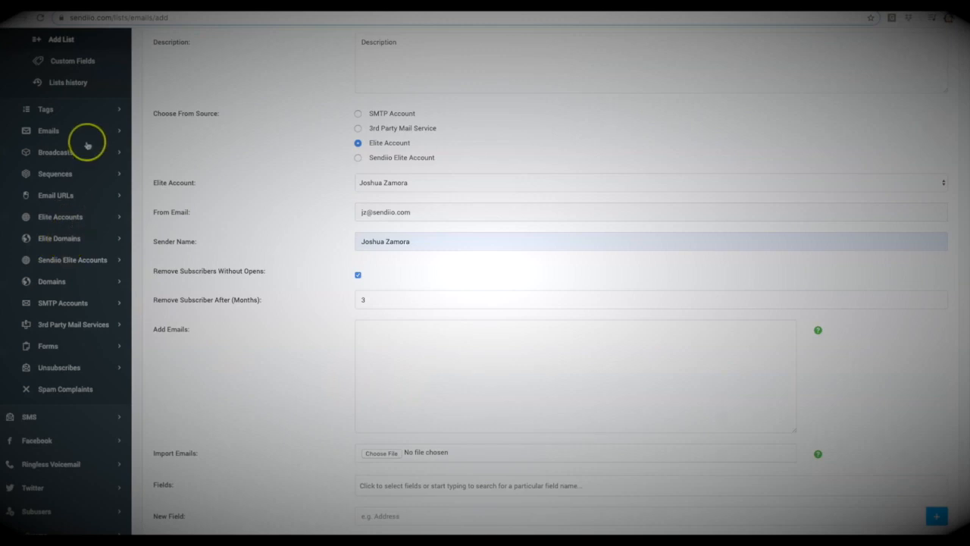
- Choose Main Unsub as the new list's custom unsubscribe footer
scroll(92, 181, "down", 2)
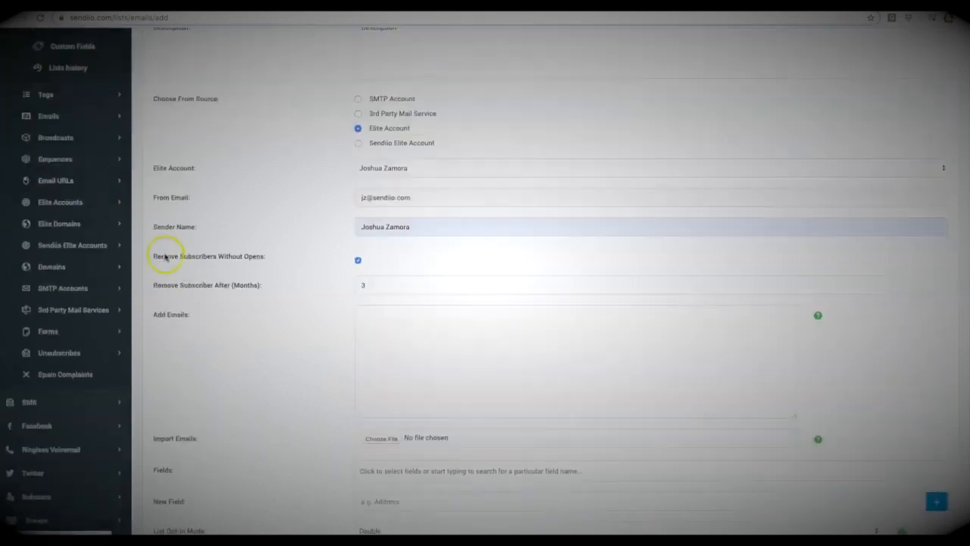
scroll(412, 270, "down", 10)
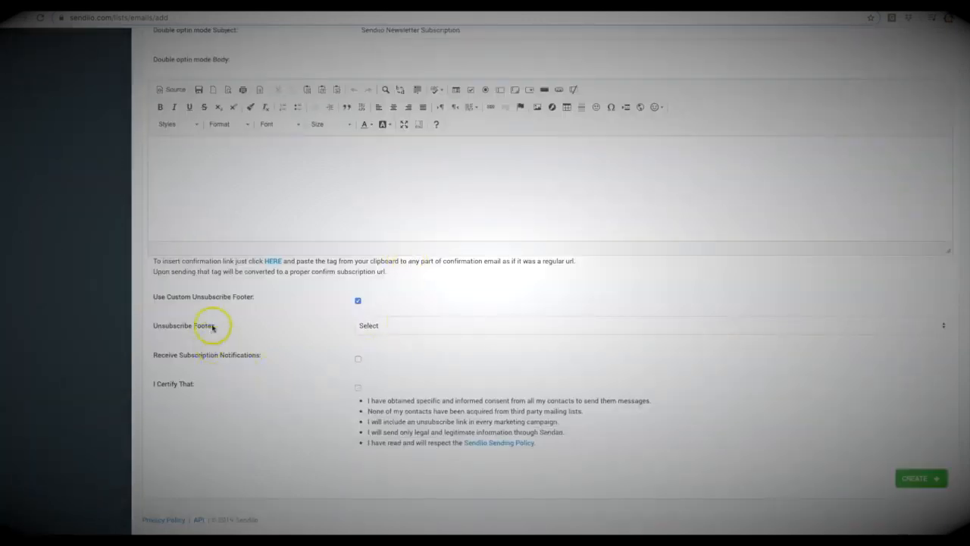
left_click(383, 324)
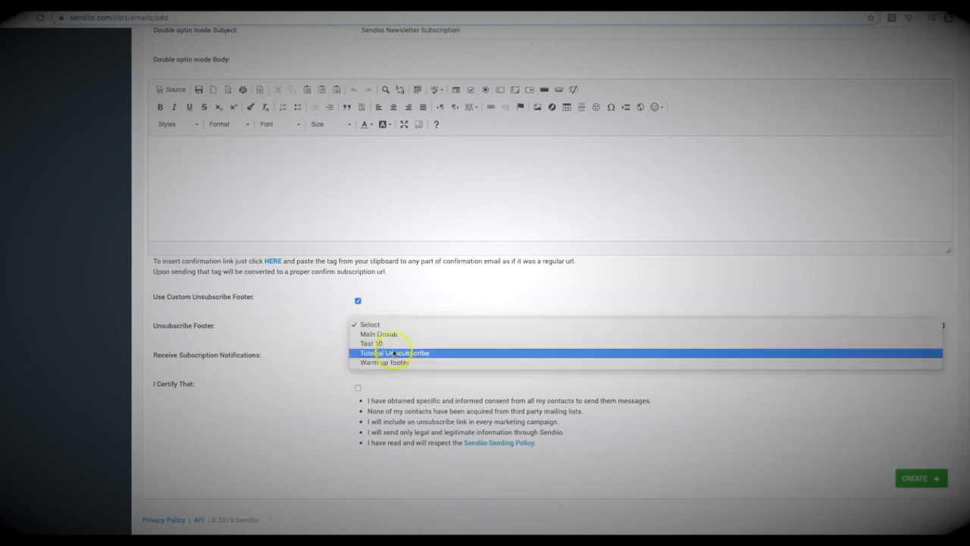
left_click(395, 333)
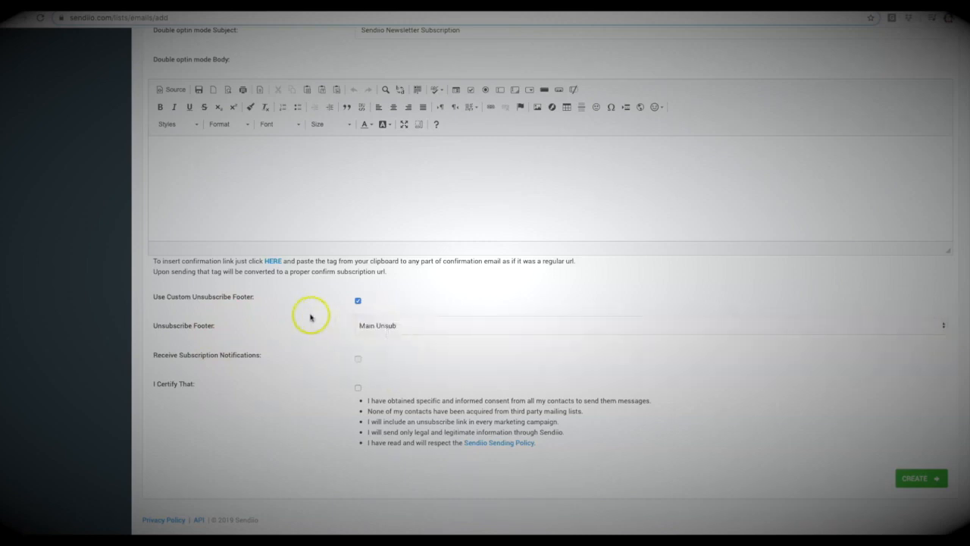
- Try out the subscription notifications option, leaving it off, and tick the consent certification for the list
left_click_drag(261, 358, 177, 354)
left_click(340, 359)
left_click(358, 361)
left_click(358, 361)
- Set the list opt-in mode to Normal, without the custom confirmation template, and create the list
scroll(343, 397, "up", 5)
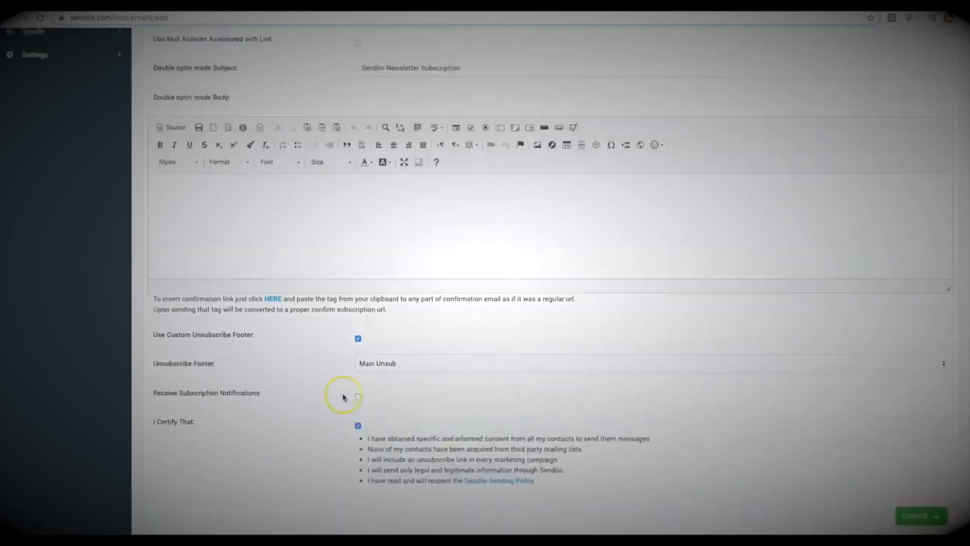
scroll(315, 197, "up", 1)
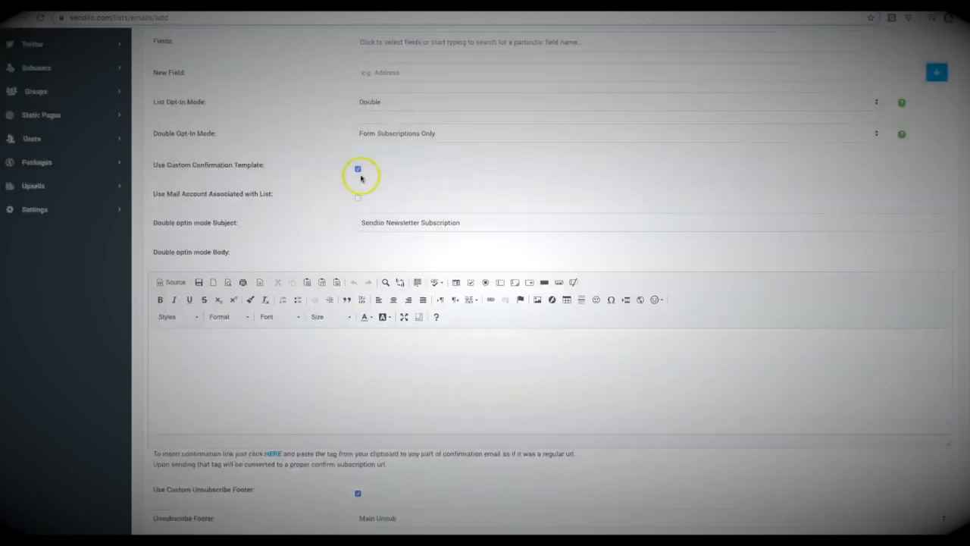
left_click(387, 103)
left_click(385, 91)
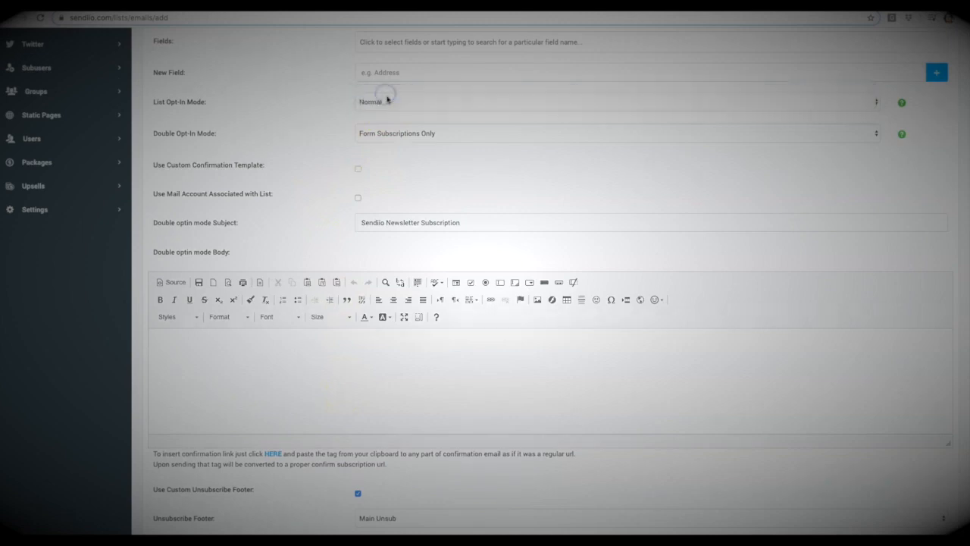
scroll(758, 364, "up", 5)
scroll(767, 367, "down", 5)
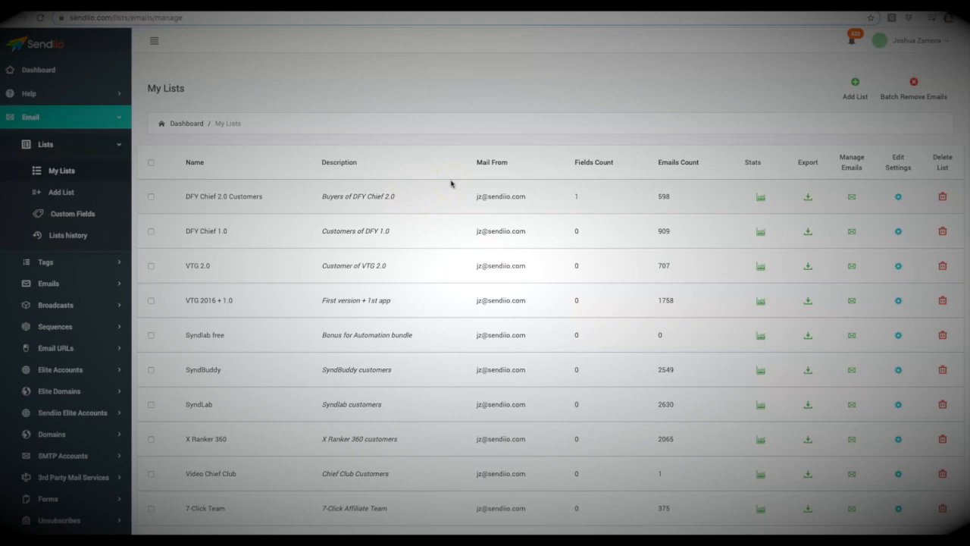
- Open the email broadcasts and search them for "smash"
left_click(66, 307)
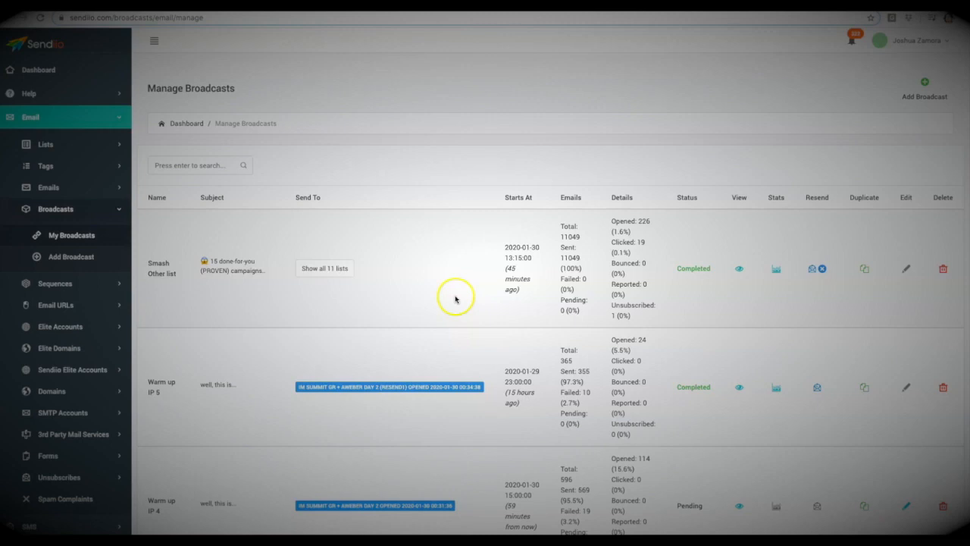
left_click(197, 166)
type("smash")
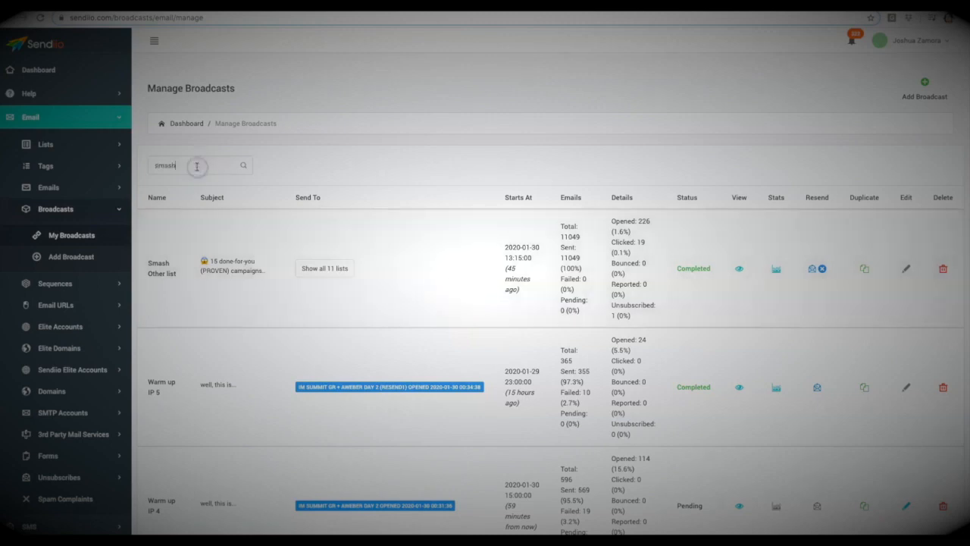
key("Return")
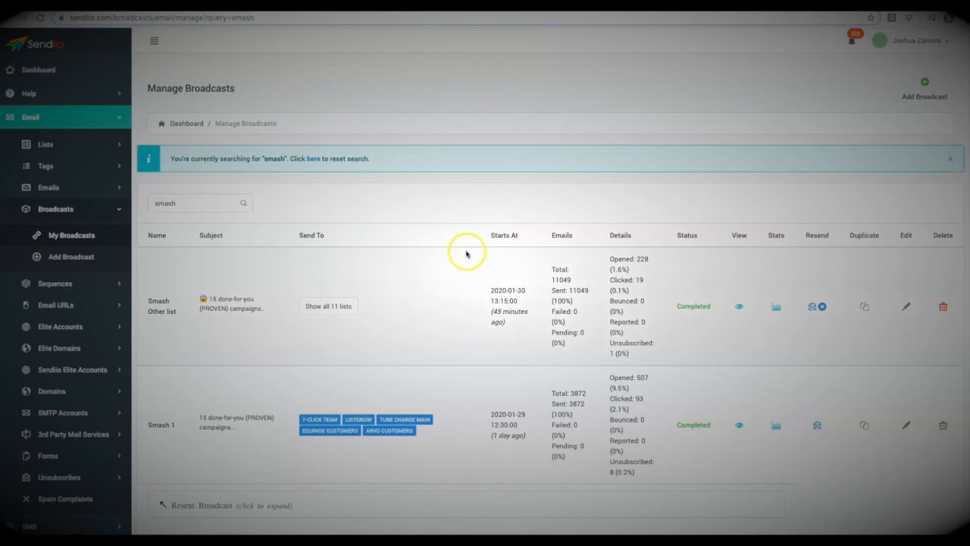
- Expand the resent broadcast under Smash 1 and compare its open and click statistics with the original broadcast's
scroll(461, 254, "down", 1)
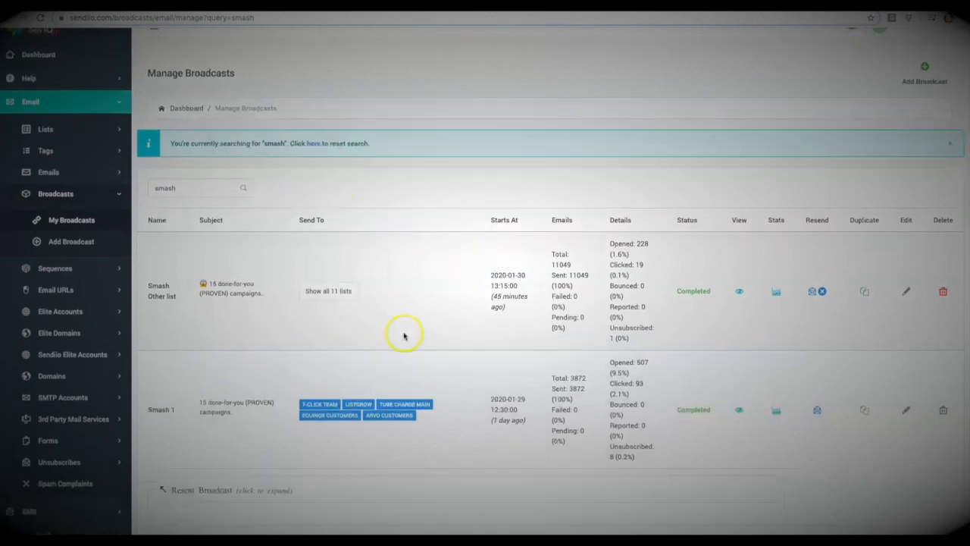
scroll(404, 325, "down", 1)
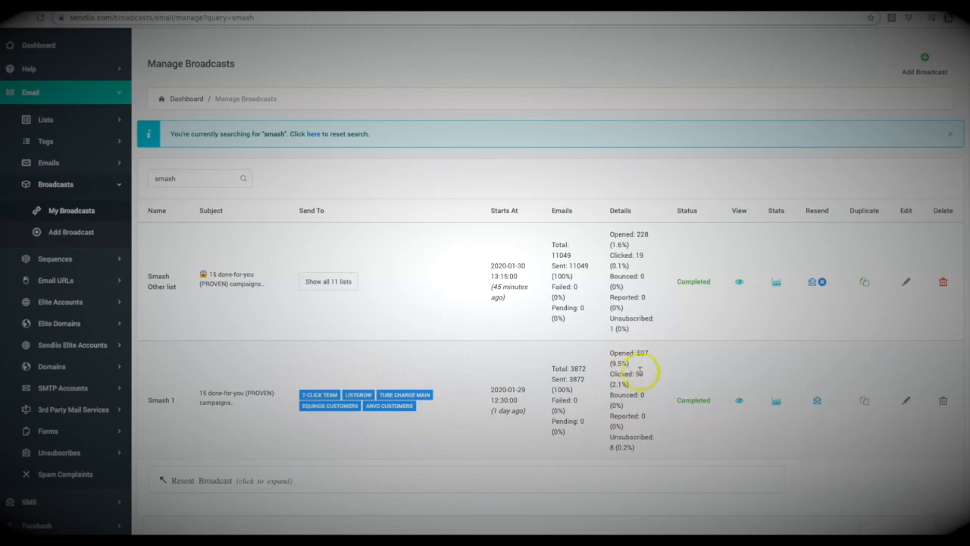
scroll(643, 373, "down", 1)
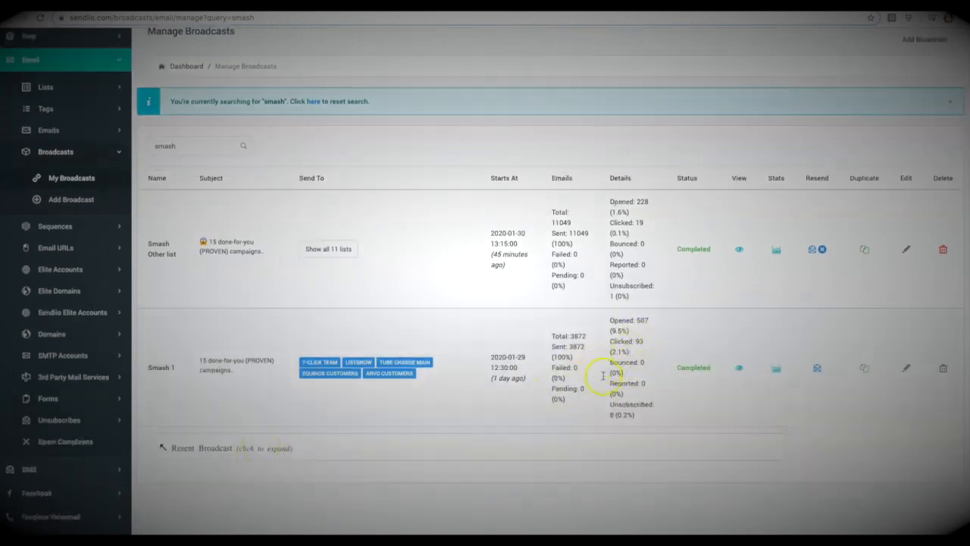
left_click(229, 450)
scroll(435, 432, "down", 4)
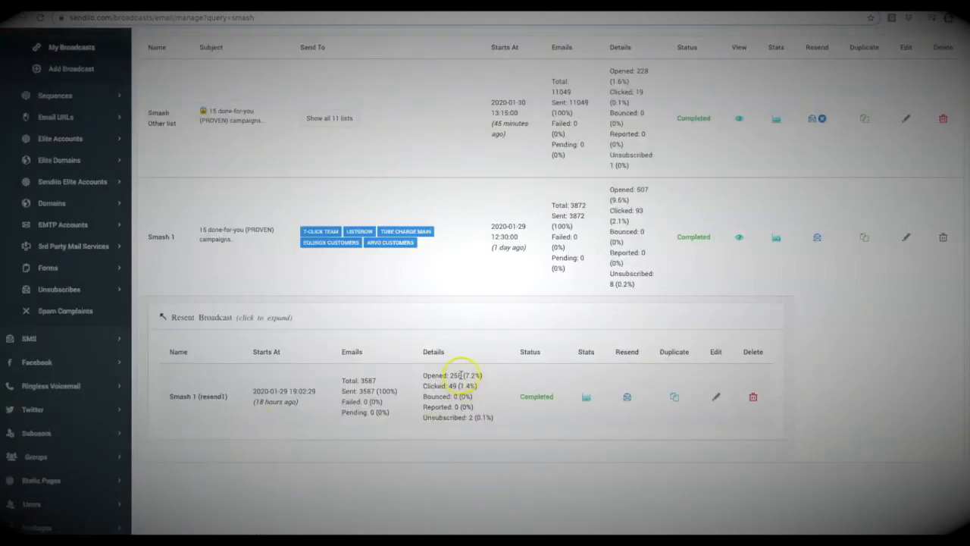
scroll(460, 386, "up", 1)
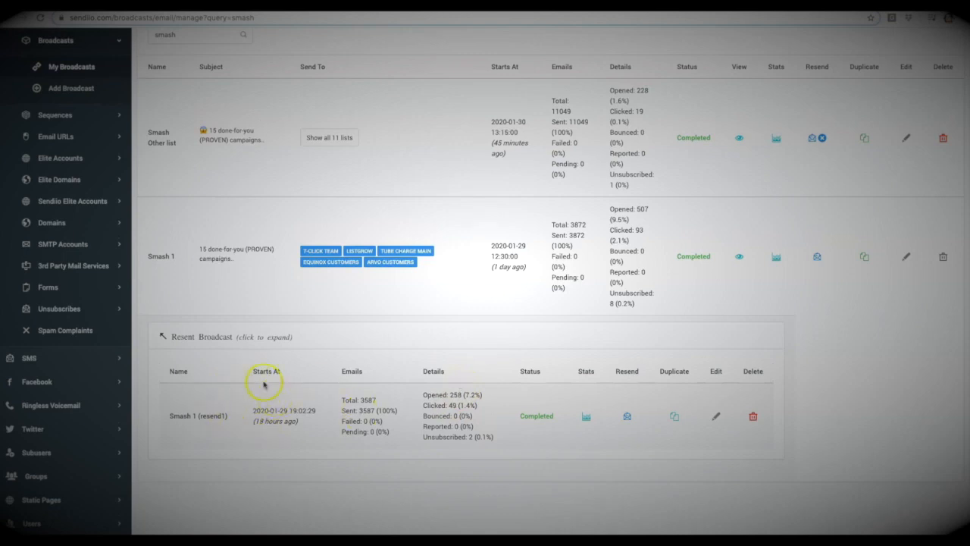
scroll(461, 303, "up", 2)
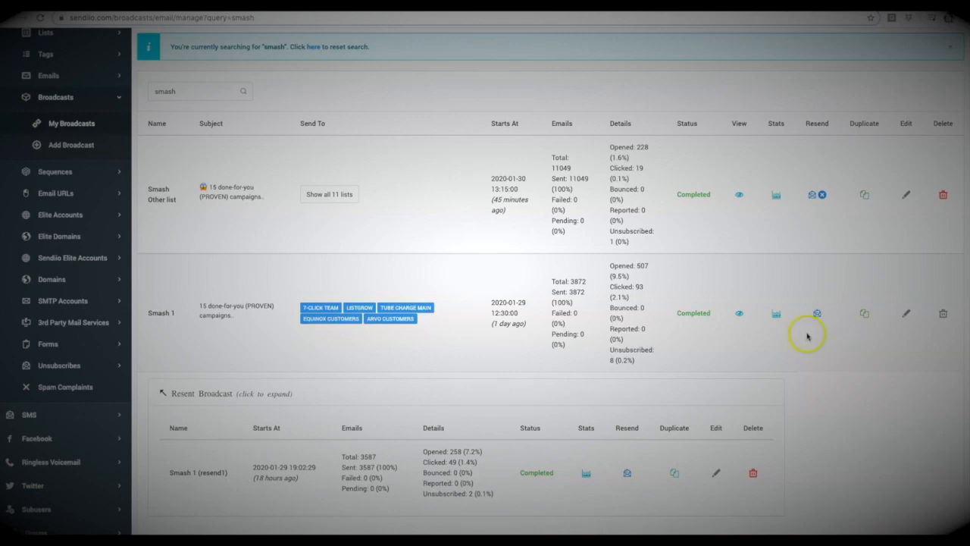
- Duplicate the Smash 1 broadcast and rename the copy Smash 2
left_click(864, 315)
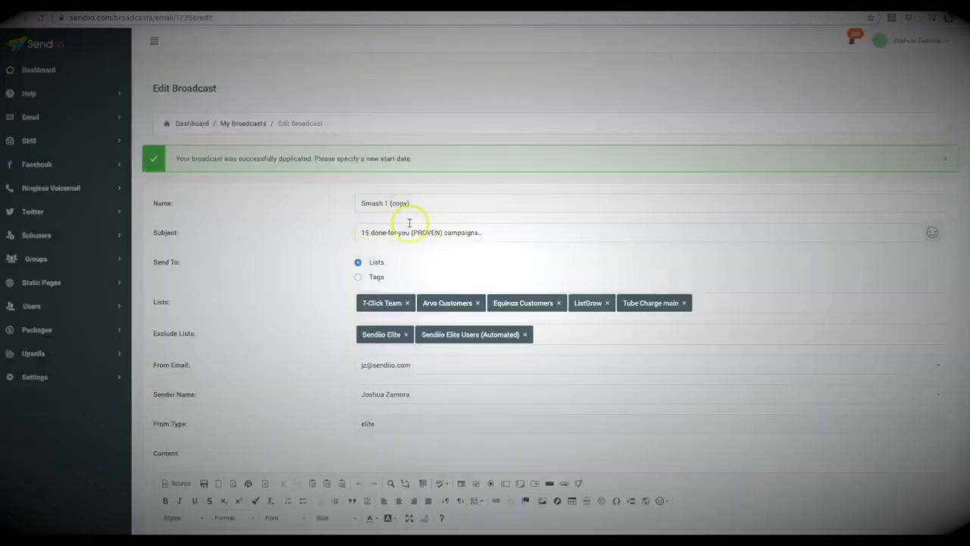
left_click_drag(385, 202, 455, 201)
key("BackSpace")
key("BackSpace")
type("2")
- Replace the broadcast's subject with "steal 15 of their BEST converting campaigns.."
triple_click(466, 234)
type("steal 15 of their BEST converting campaigns..")
left_click(322, 243)
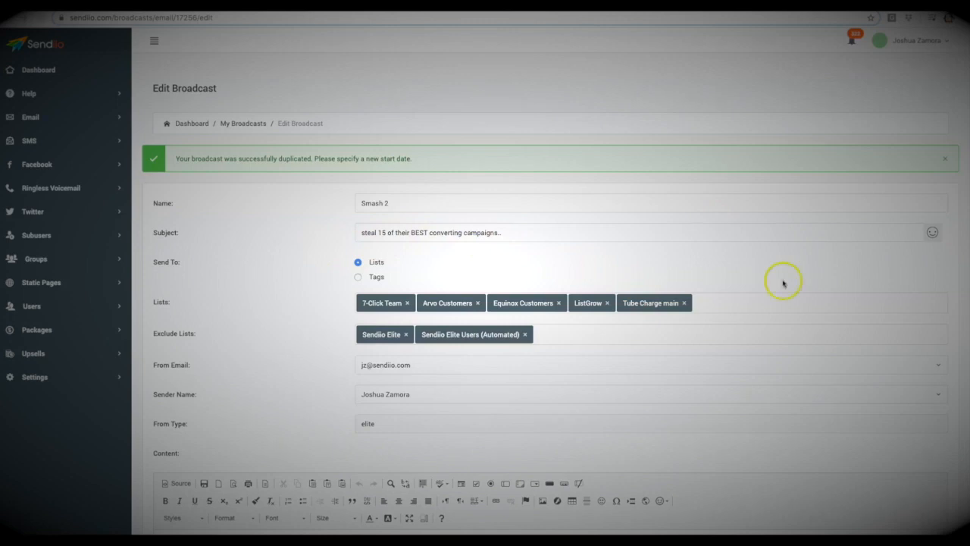
- Try adding Demo 2 list to the broadcast's recipient lists and remove it again
scroll(256, 248, "down", 2)
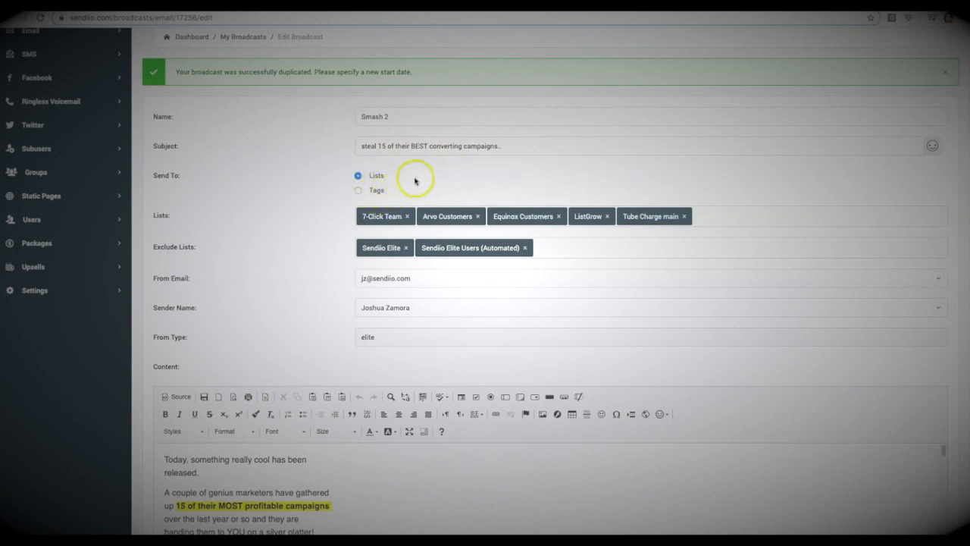
scroll(306, 192, "down", 1)
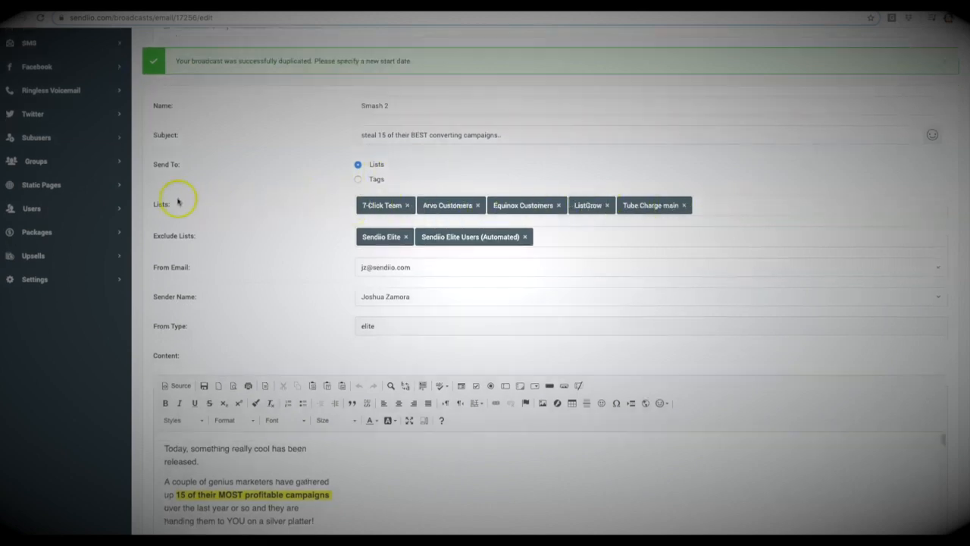
left_click(719, 206)
type("demo")
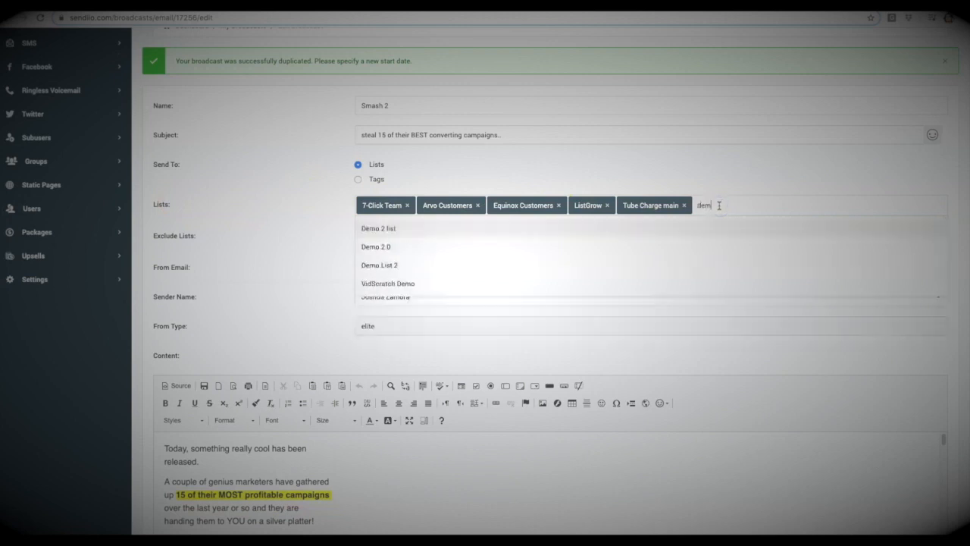
left_click(394, 235)
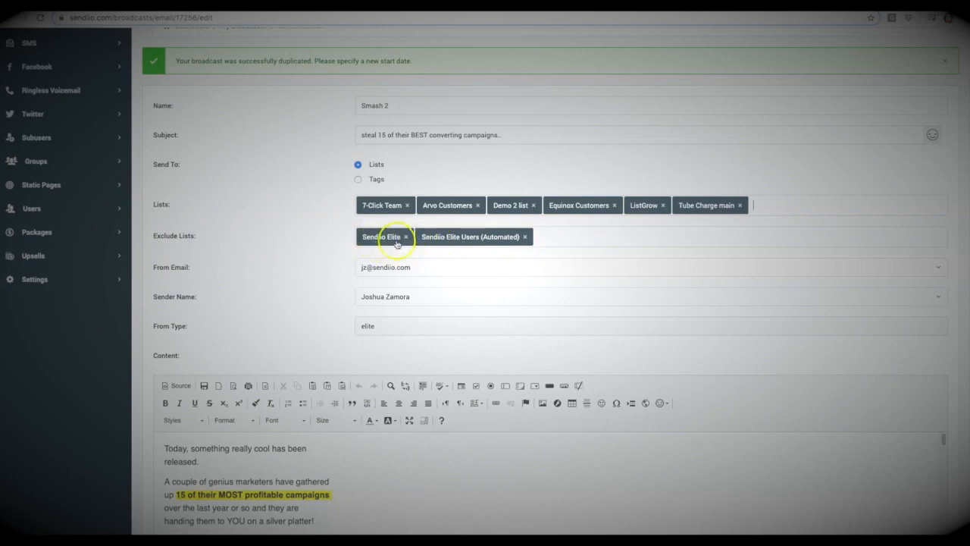
left_click(534, 206)
left_click(303, 218)
- Review the broadcast's recipient lists, excluded lists and sender settings
scroll(307, 217, "down", 1)
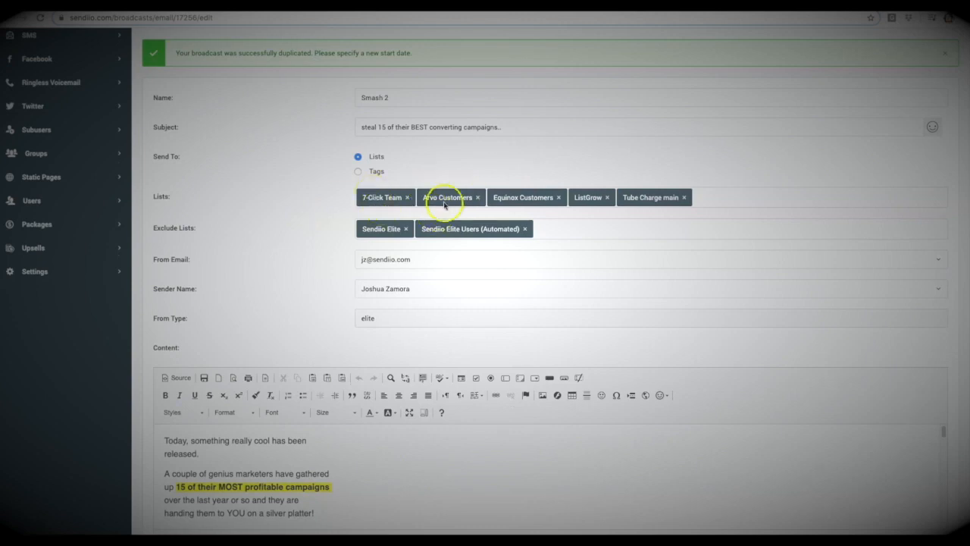
scroll(319, 210, "down", 2)
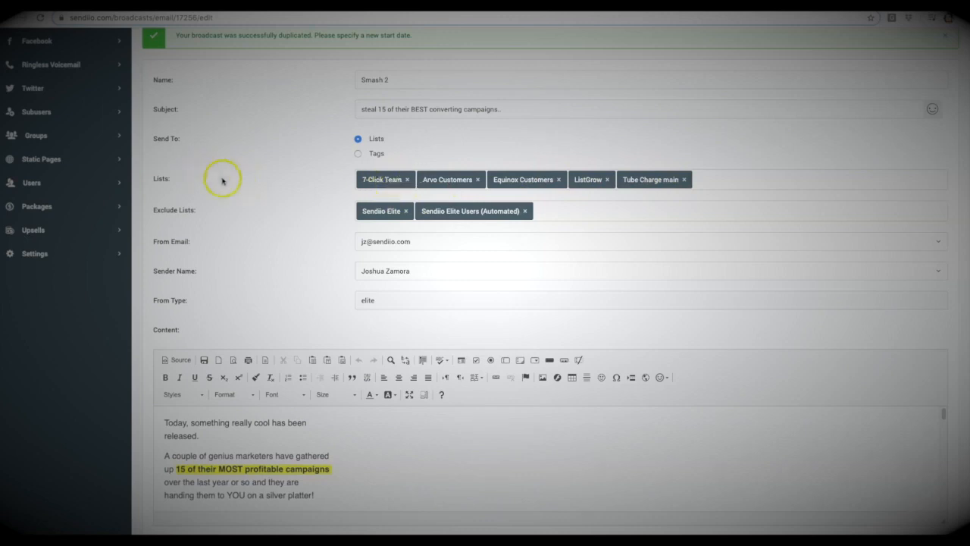
scroll(223, 180, "up", 2)
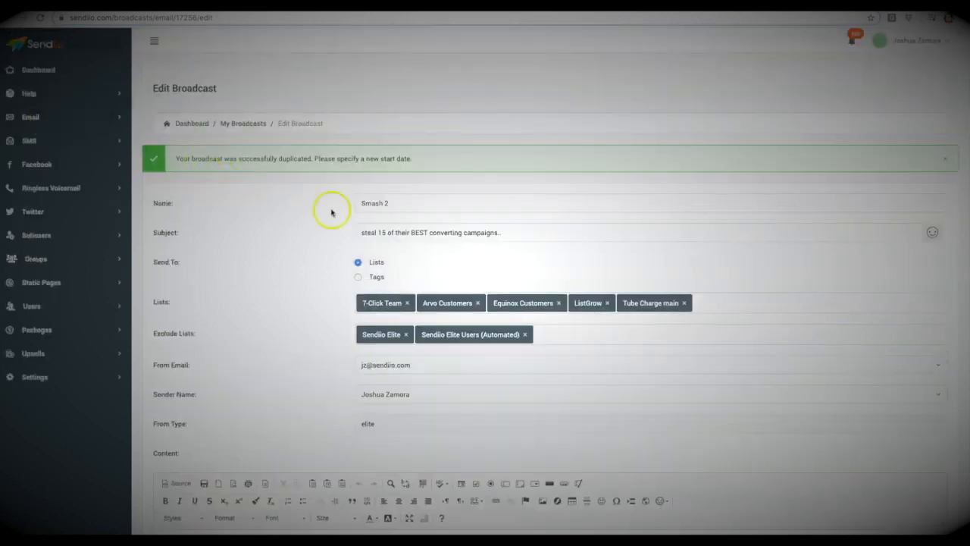
scroll(324, 210, "down", 1)
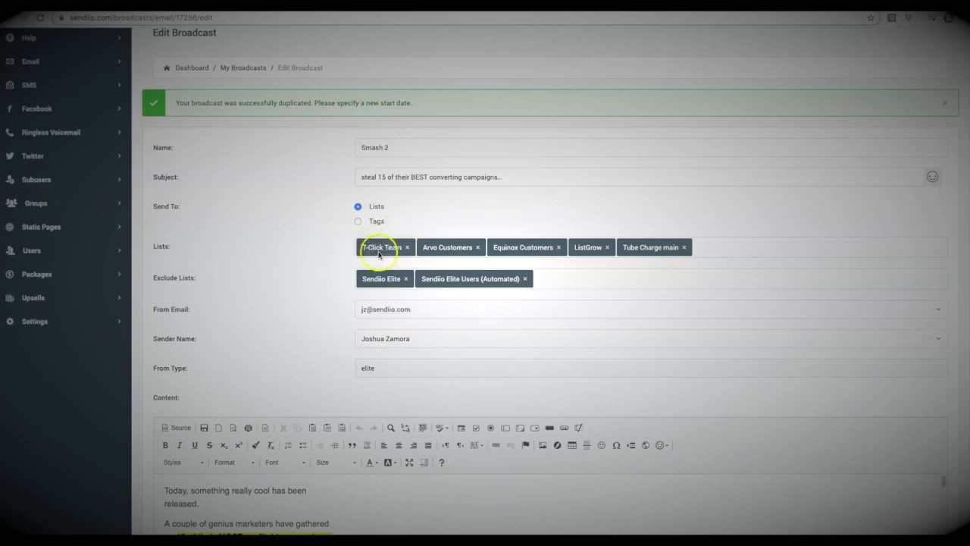
scroll(314, 234, "down", 1)
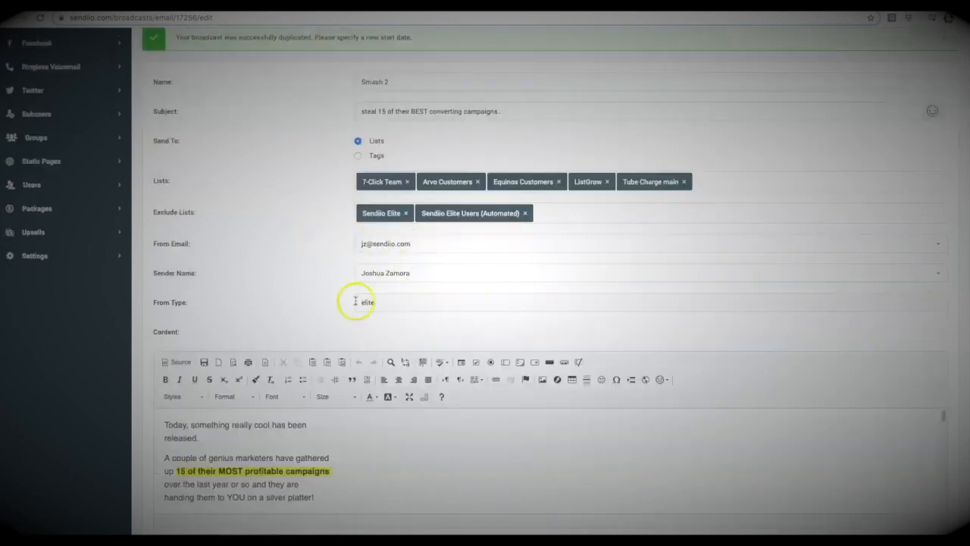
- Enlarge the content editor and replace the email's opening paragraphs, through "silver platter!", with the copied new text ending in "easy-to-use web-app."
scroll(292, 220, "down", 3)
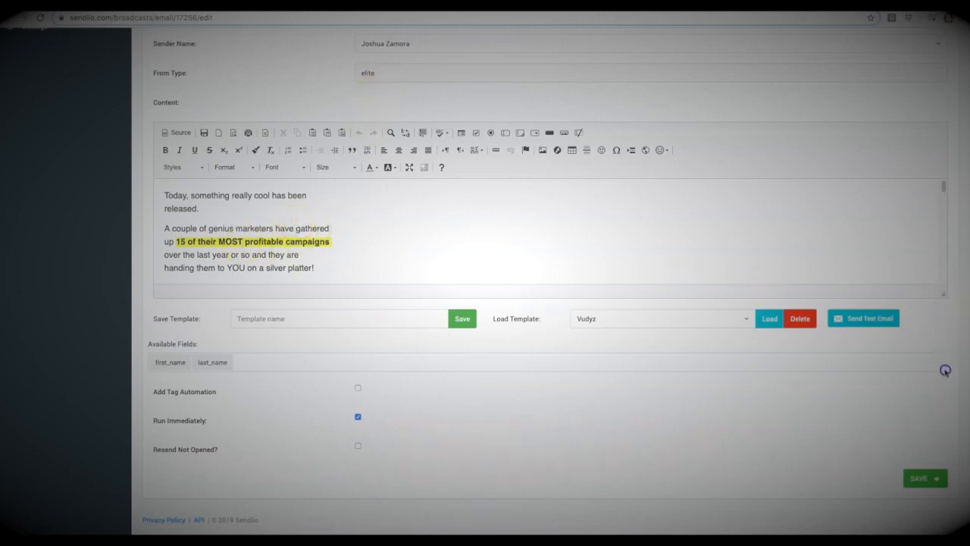
left_click_drag(944, 294, 942, 477)
left_click(353, 260)
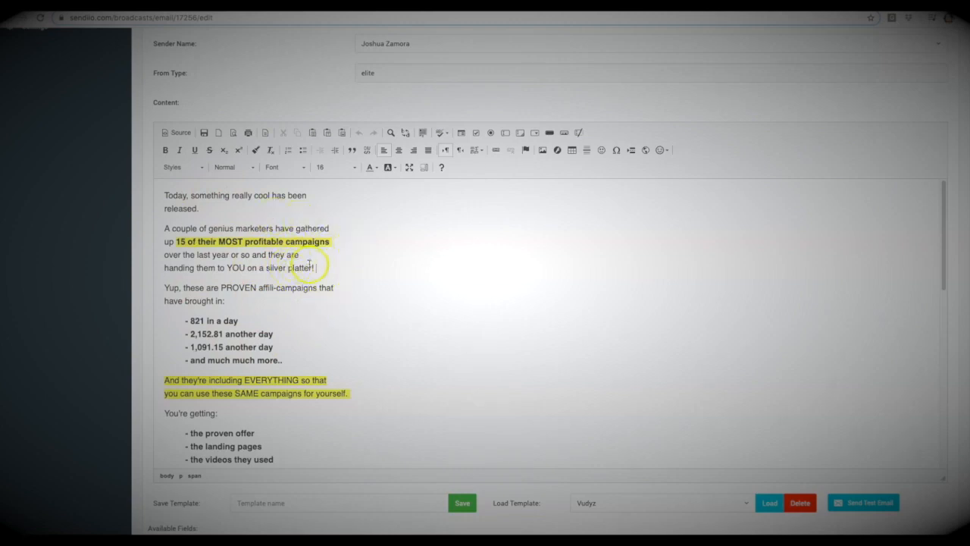
left_click_drag(319, 267, 162, 198)
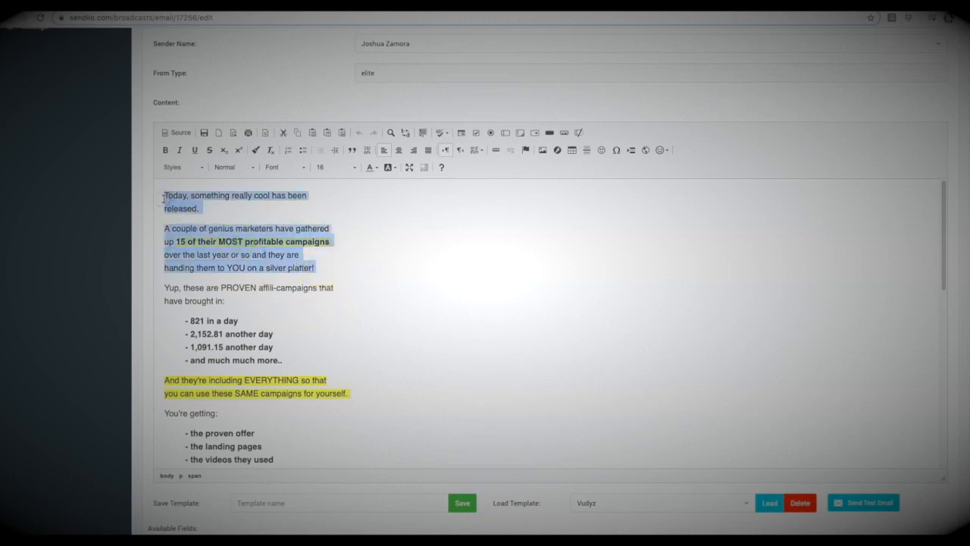
key("ctrl+v")
- Move the block from "Yup, these are PROVEN affili-campaigns" through "SAME campaigns for yourself." to below the "head over now" paragraph
left_click_drag(356, 351, 167, 247)
key("BackSpace")
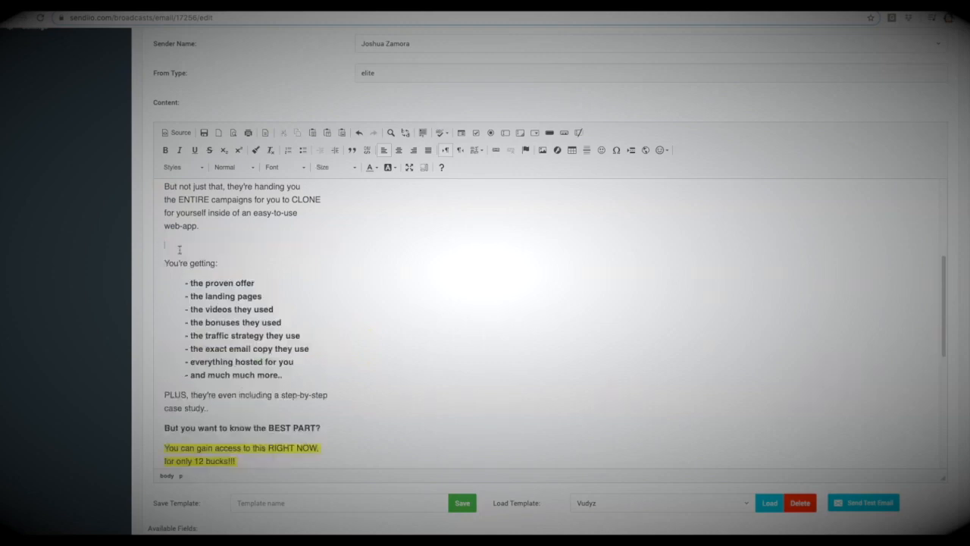
key("BackSpace")
scroll(244, 312, "down", 3)
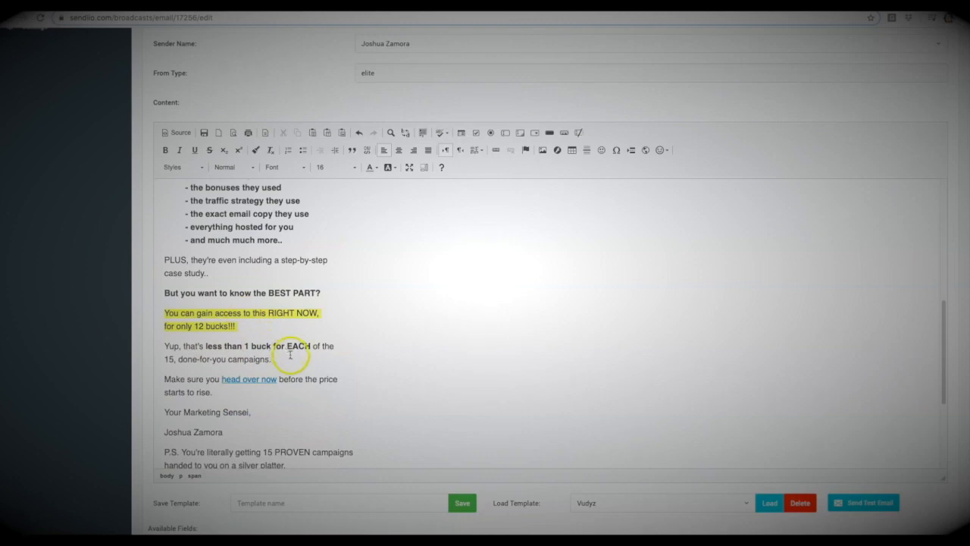
key("Return")
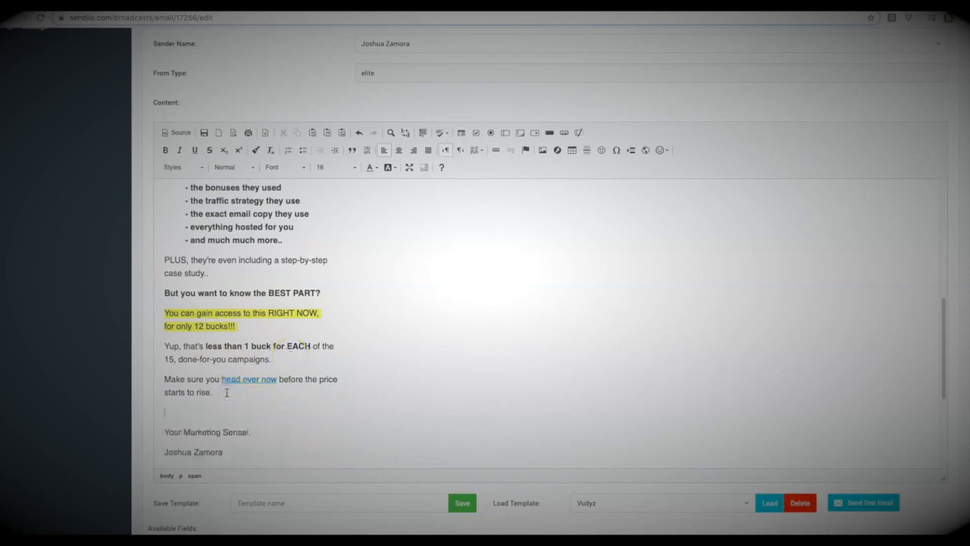
type("Yup, these are PROVEN affili-campaigns that have brought in: - 821 in a day - 2,152.81 another day - 1,091.15 another day - and much much more.. And they're including EVERYTHING so that you can use these SAME campaigns for yourself")
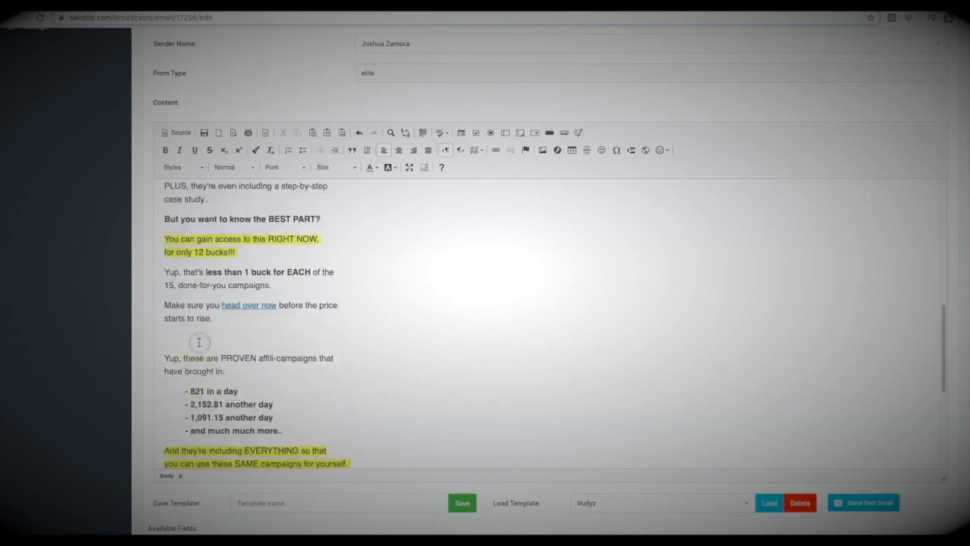
- Remove the blank line above the moved block and shorten its opening words from "Yup, these" to "These"
key("BackSpace")
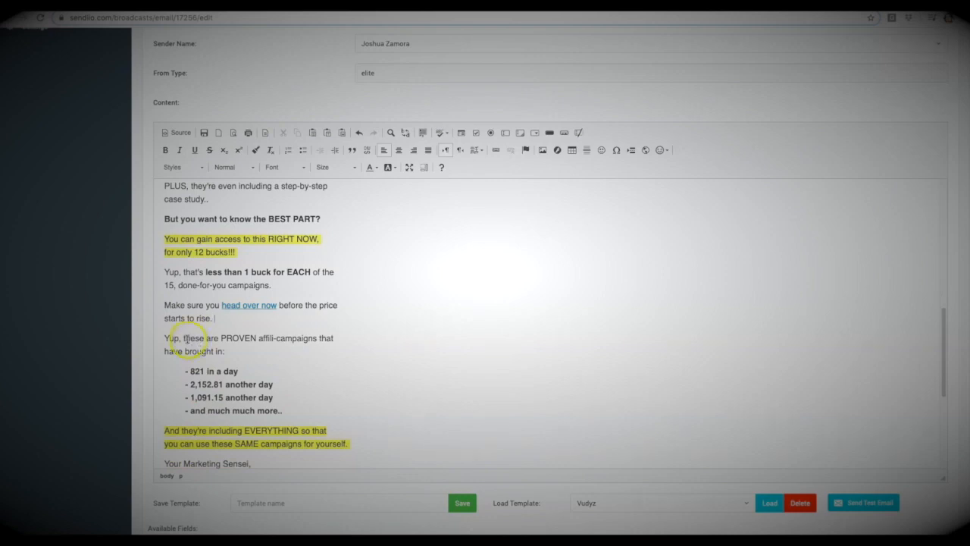
left_click_drag(184, 338, 162, 338)
type("T")
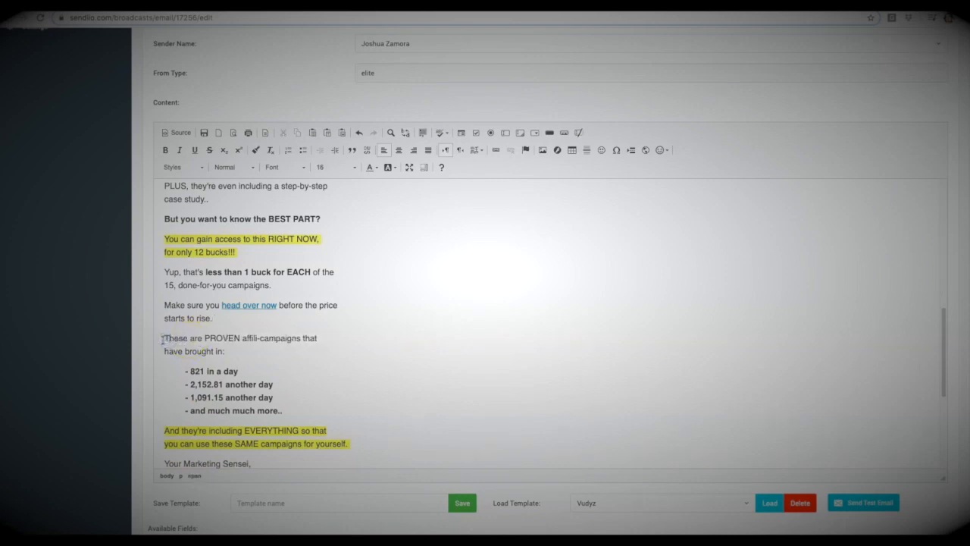
- Italicize "Why" near the start of the email and bold the paragraph from "These guys are giving you" through "1 buck each.."
scroll(235, 339, "up", 10)
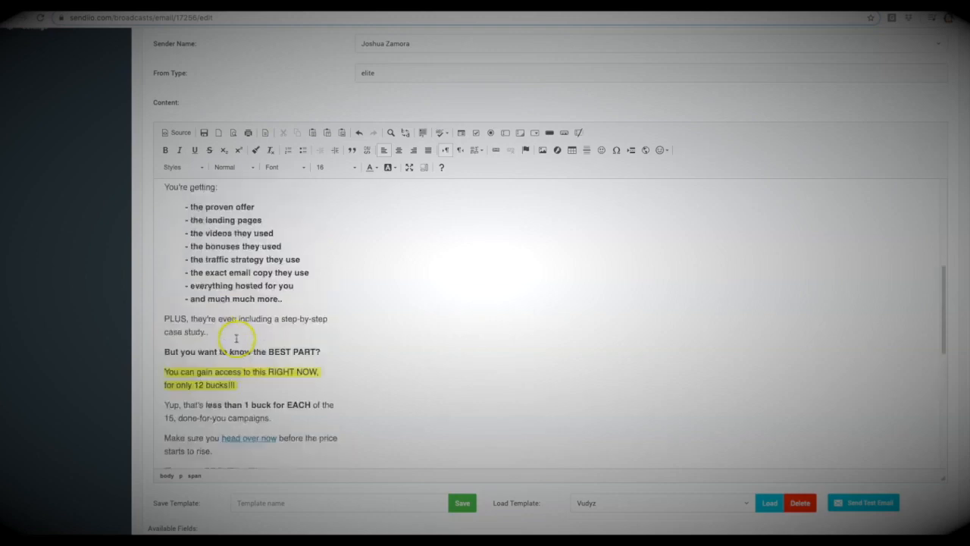
double_click(172, 251)
left_click(180, 152)
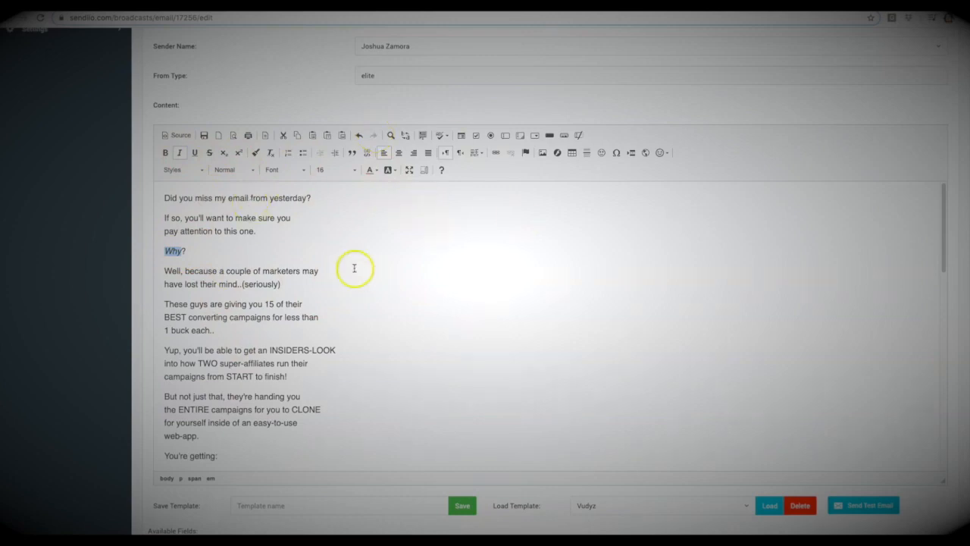
scroll(261, 296, "down", 5)
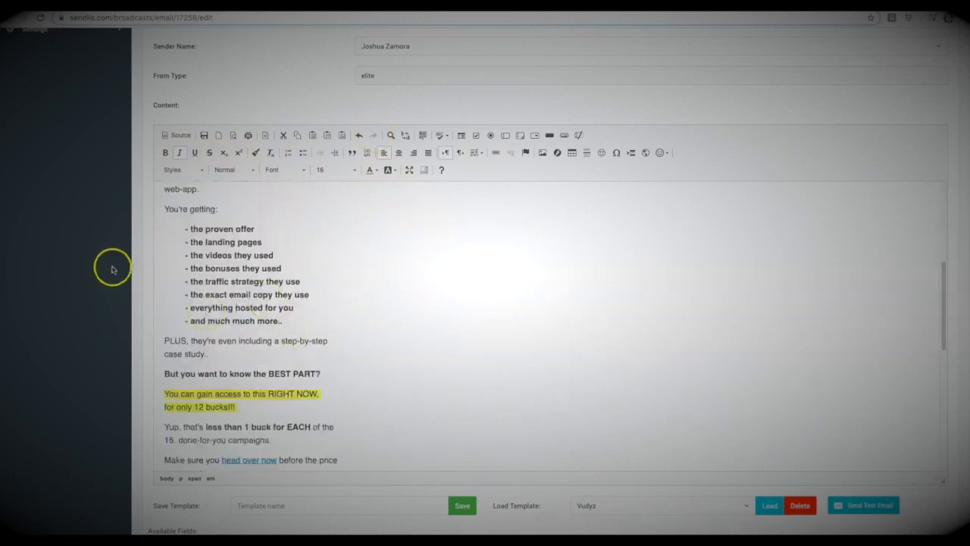
scroll(113, 268, "down", 1)
scroll(364, 306, "down", 2)
scroll(364, 306, "up", 5)
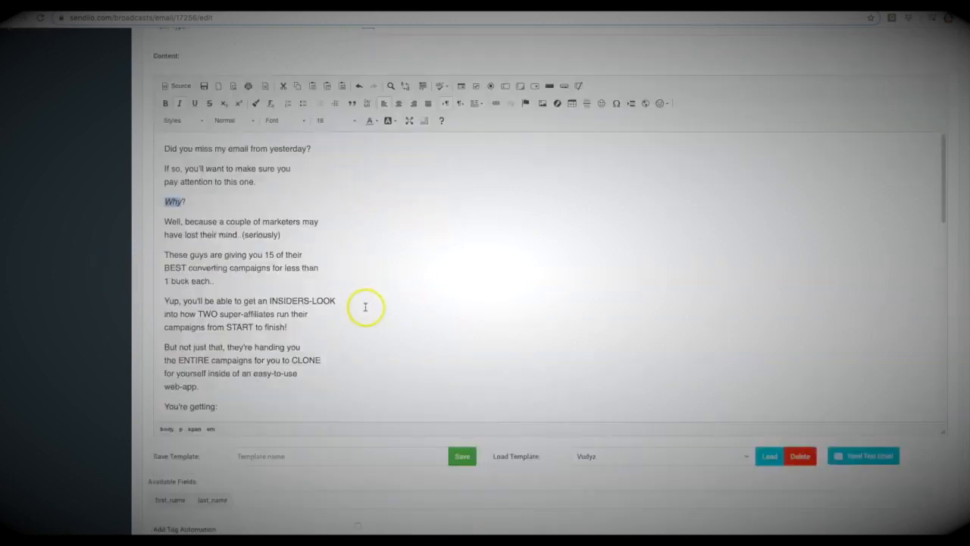
left_click_drag(222, 281, 165, 253)
left_click(166, 106)
- Highlight the paragraph from "But not just that" through "easy-to-use web-app." with a yellow background
scroll(247, 294, "down", 1)
left_click_drag(199, 370, 158, 334)
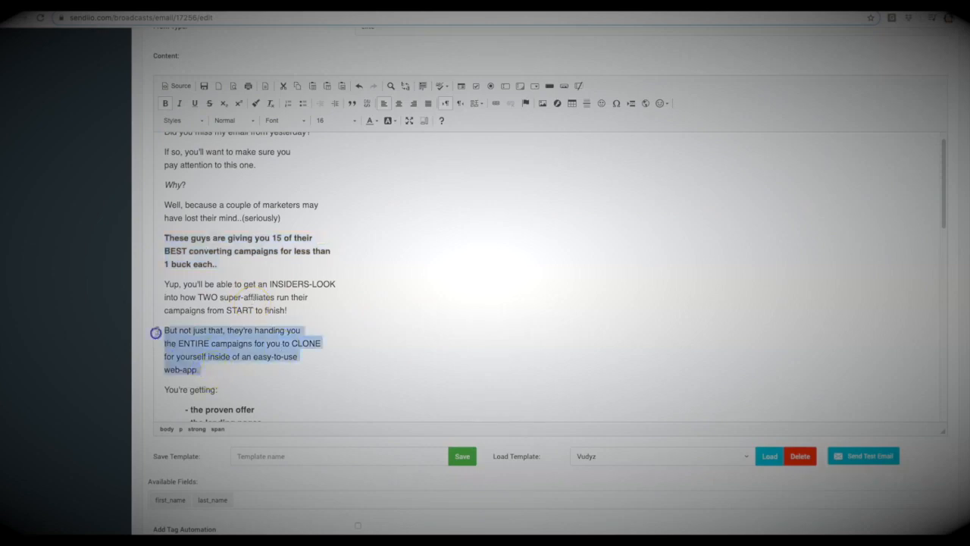
left_click(395, 123)
left_click(442, 210)
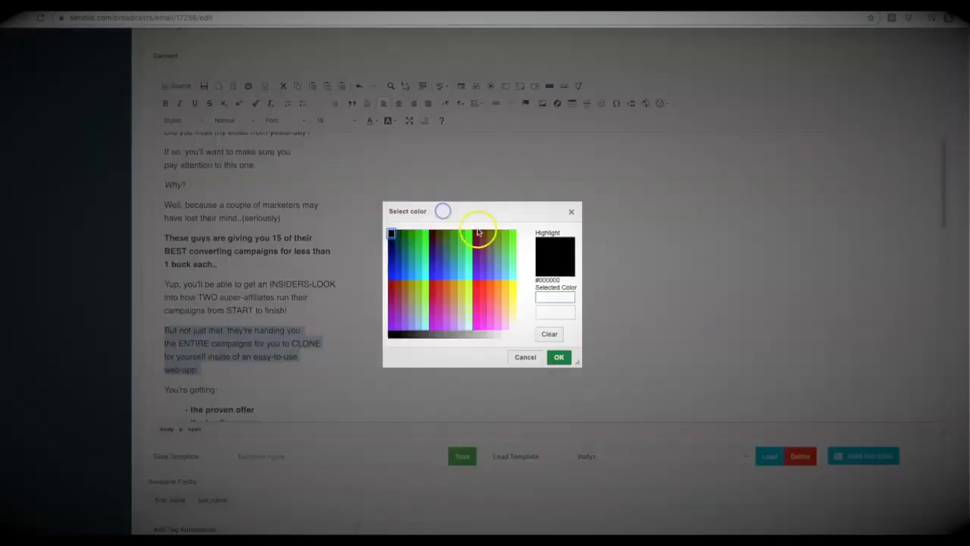
left_click(513, 301)
key("Return")
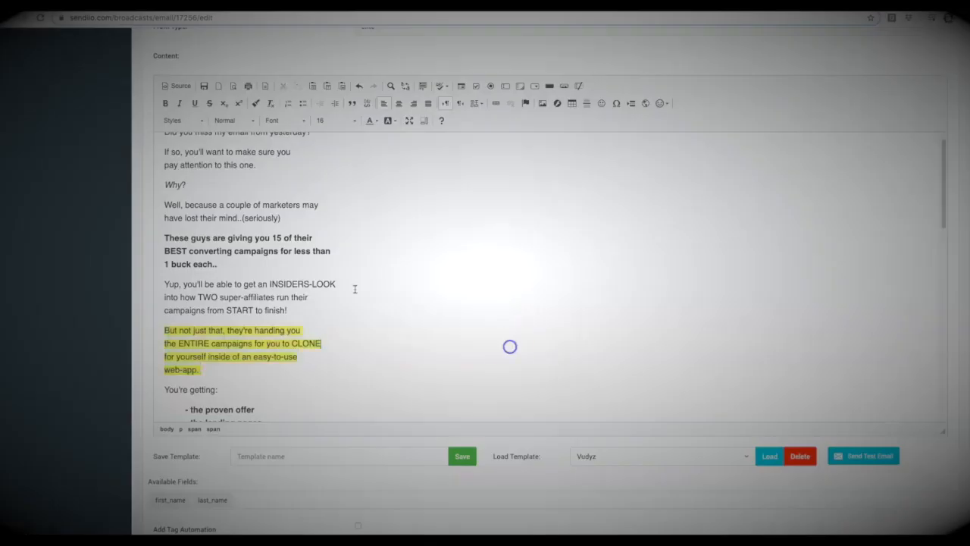
- Look over the email content and save it as a template named Smash day 2
scroll(345, 286, "down", 12)
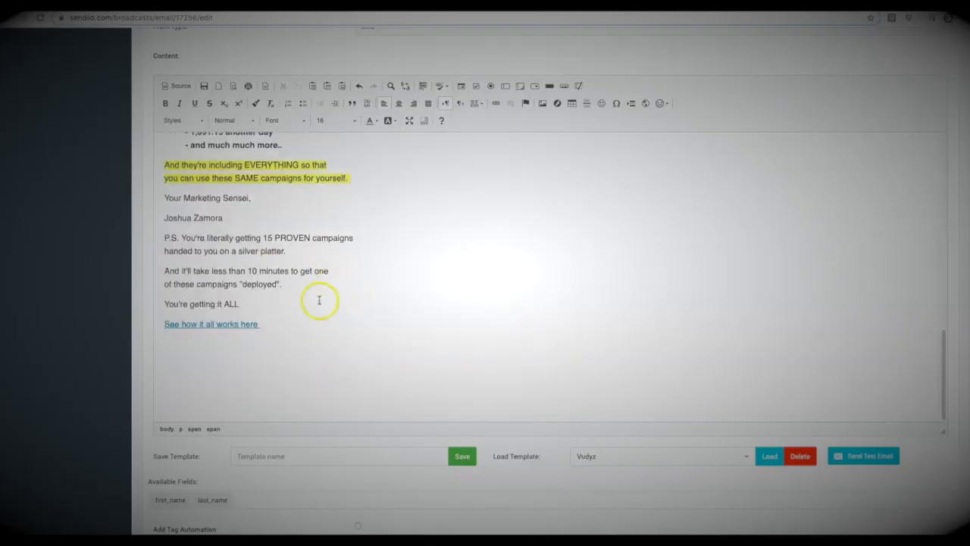
scroll(239, 296, "up", 12)
scroll(248, 247, "down", 14)
left_click(269, 318)
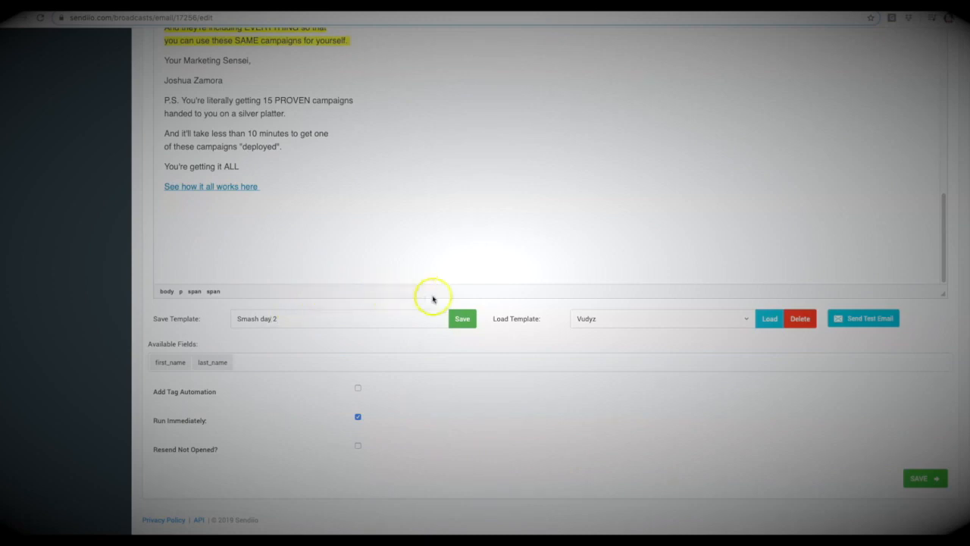
left_click(461, 318)
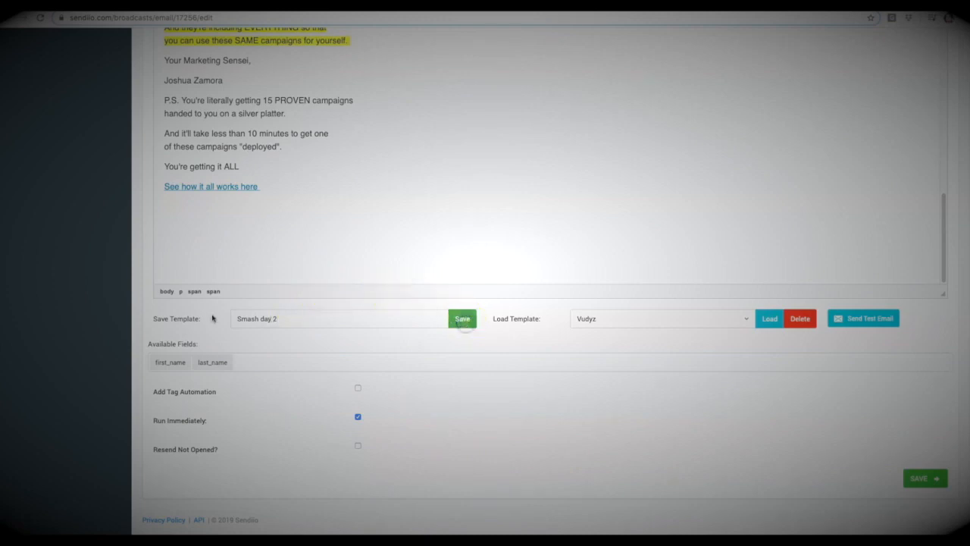
- Check the list of saved templates for the new one and view the test email form without sending
left_click(659, 318)
scroll(659, 387, "down", 3)
scroll(659, 387, "down", 5)
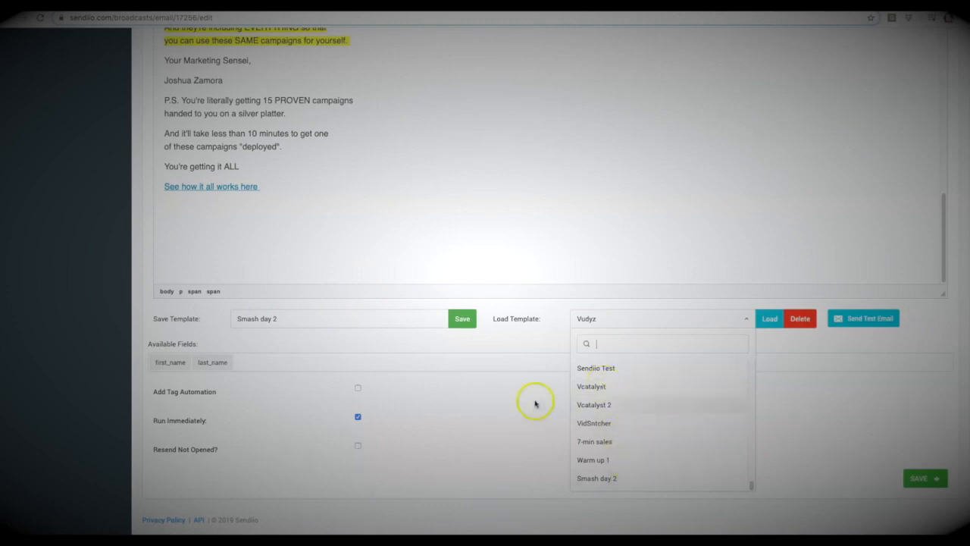
left_click(532, 346)
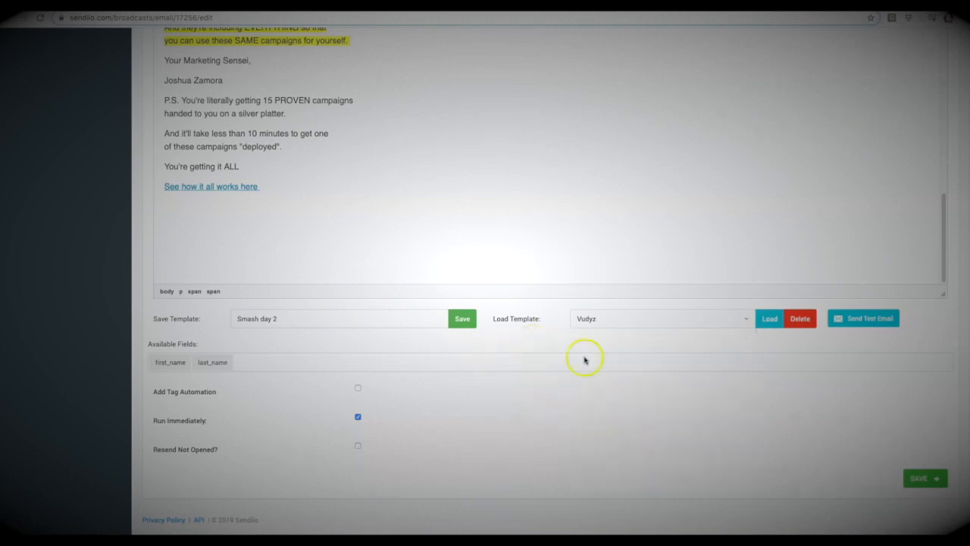
left_click(892, 320)
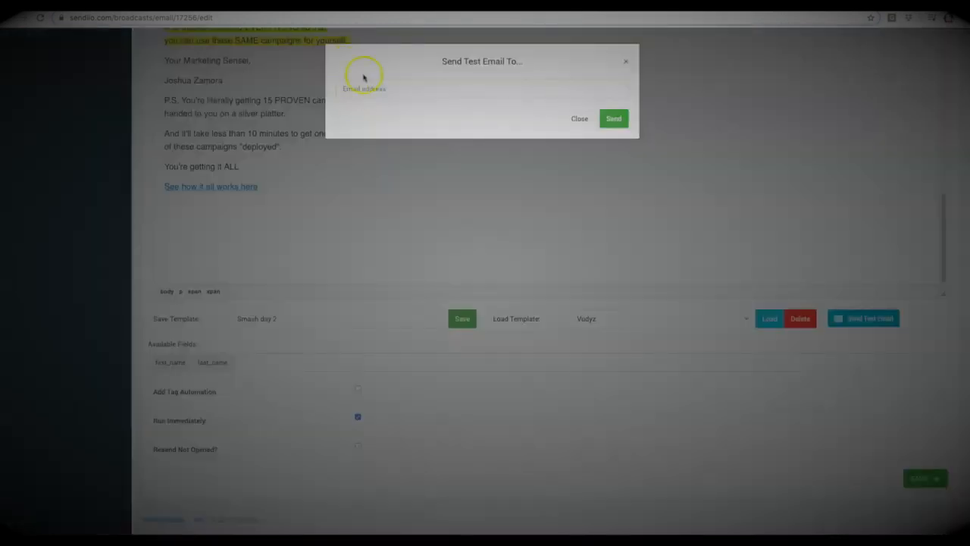
left_click(627, 63)
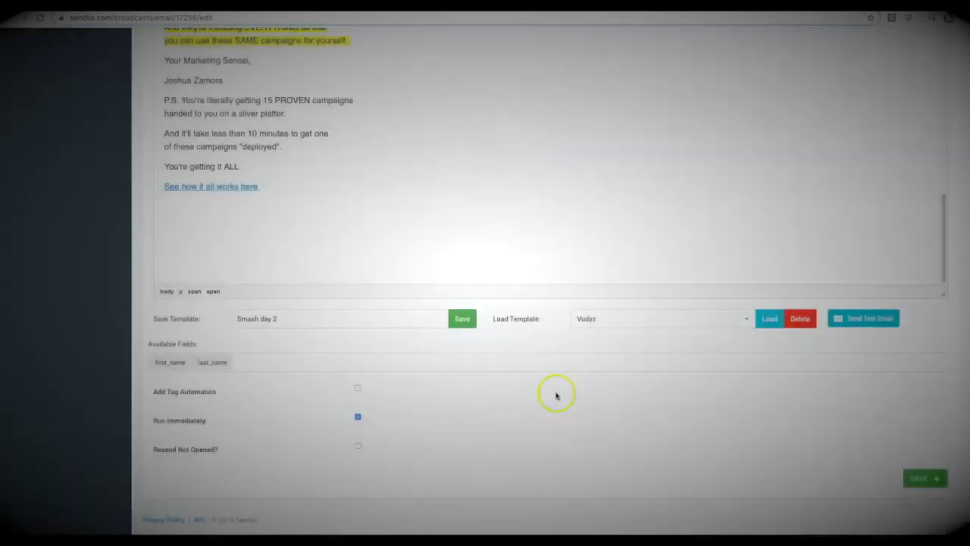
- Enable tag automation and add the Opened SEO tag when the email is opened
left_click(361, 388)
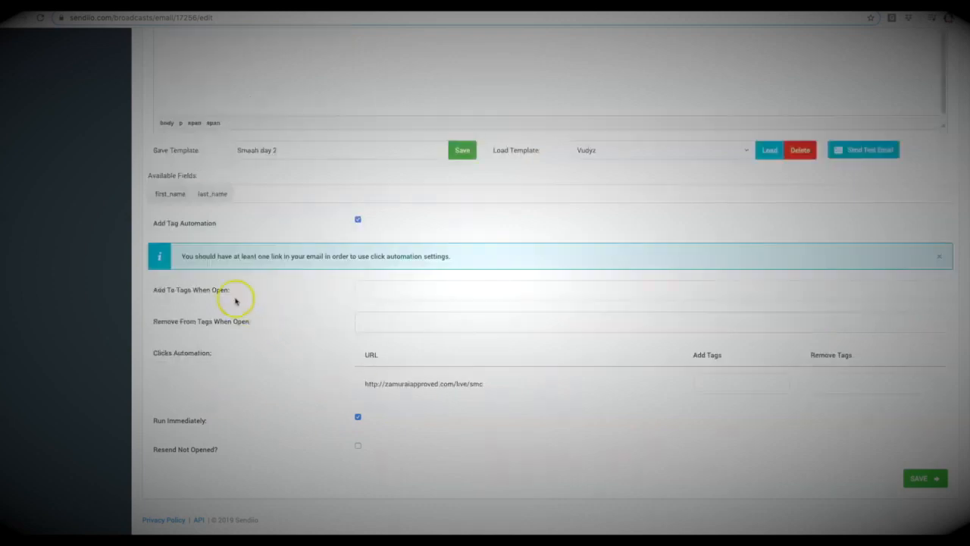
left_click(397, 290)
left_click(388, 352)
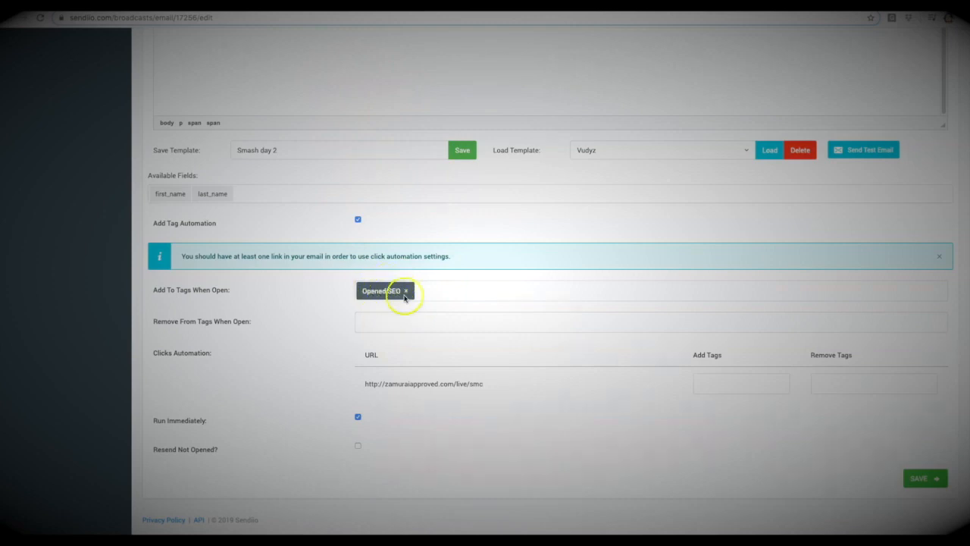
- Remove Test Tag when the email is opened, and add Test Tag when the zamuraiapproved.com/live/smc link is clicked
left_click(367, 323)
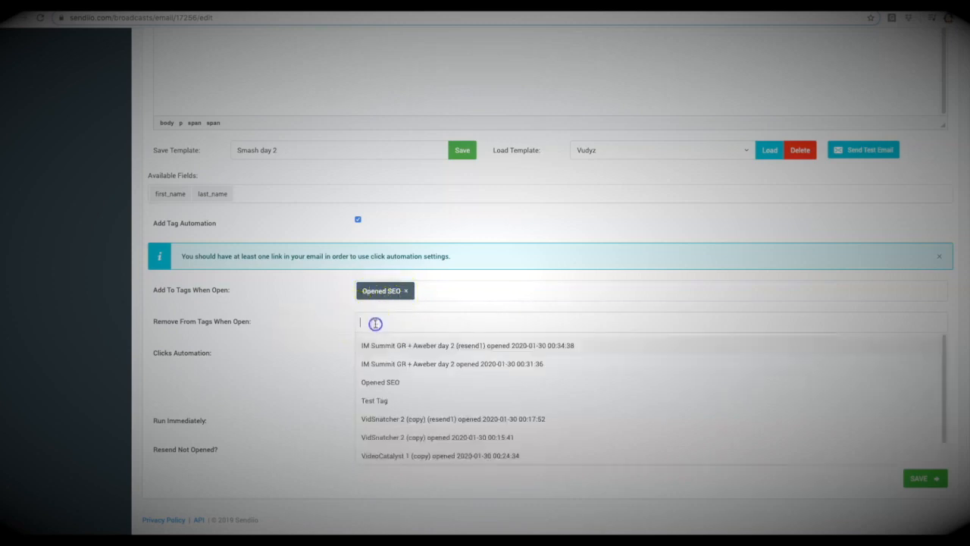
left_click(398, 401)
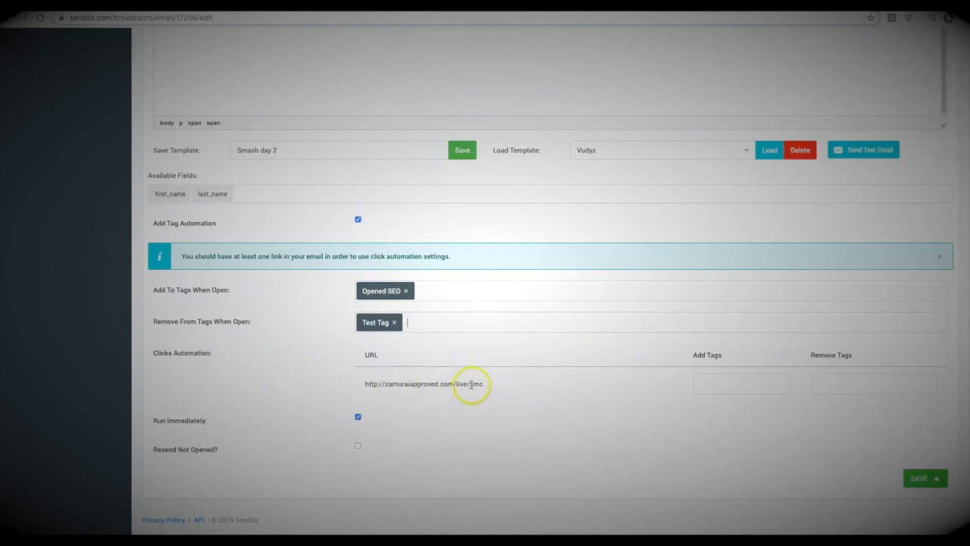
left_click(749, 385)
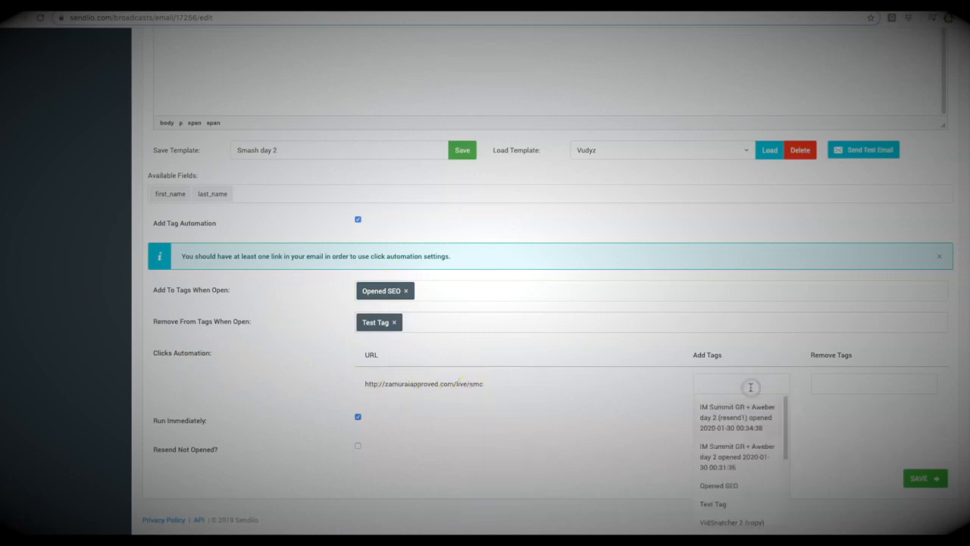
left_click(734, 501)
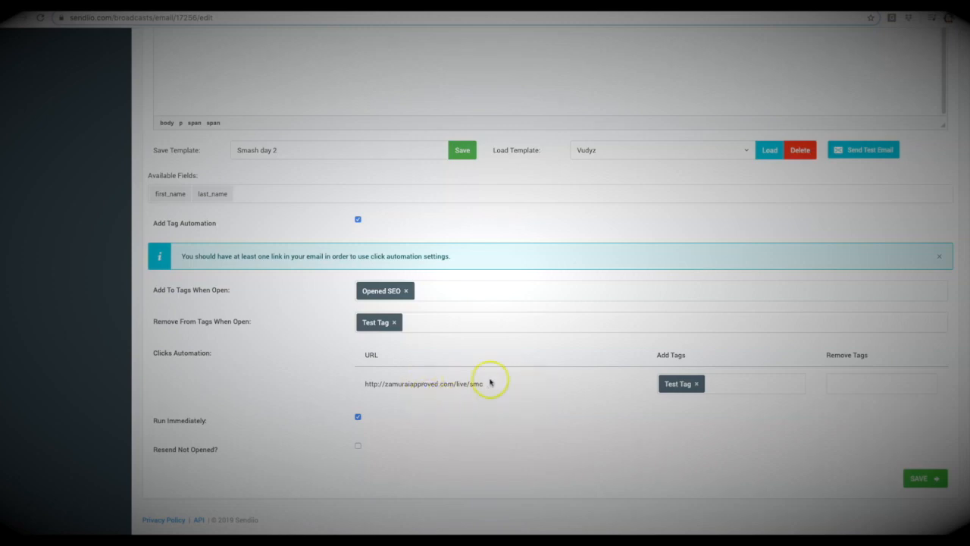
- Turn off running the broadcast immediately and check the timezone choices, keeping America/New York
left_click(358, 417)
scroll(371, 417, "down", 1)
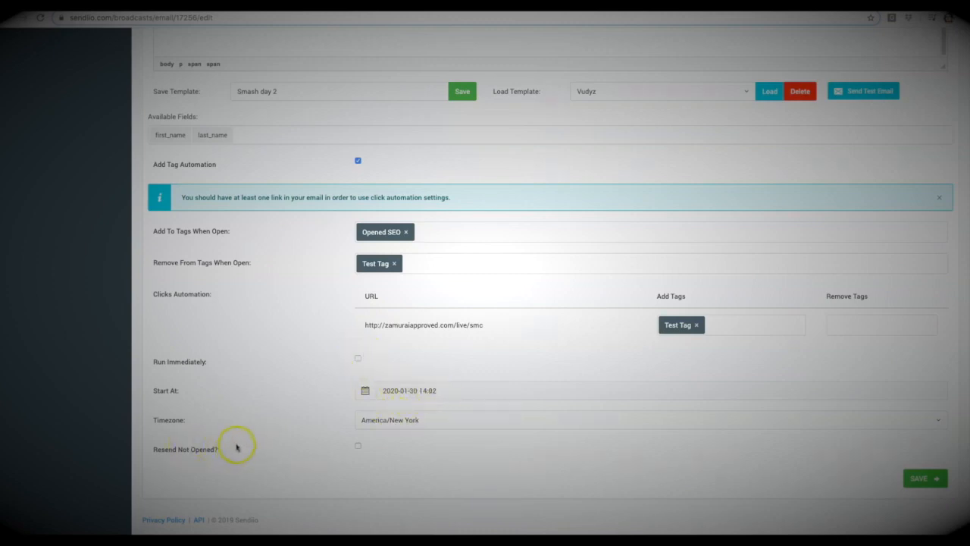
left_click(396, 423)
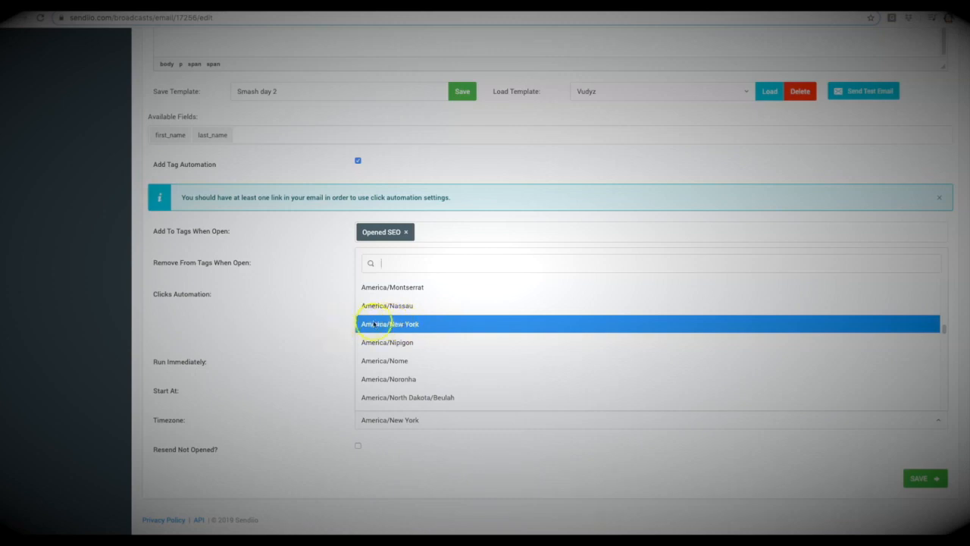
left_click(317, 339)
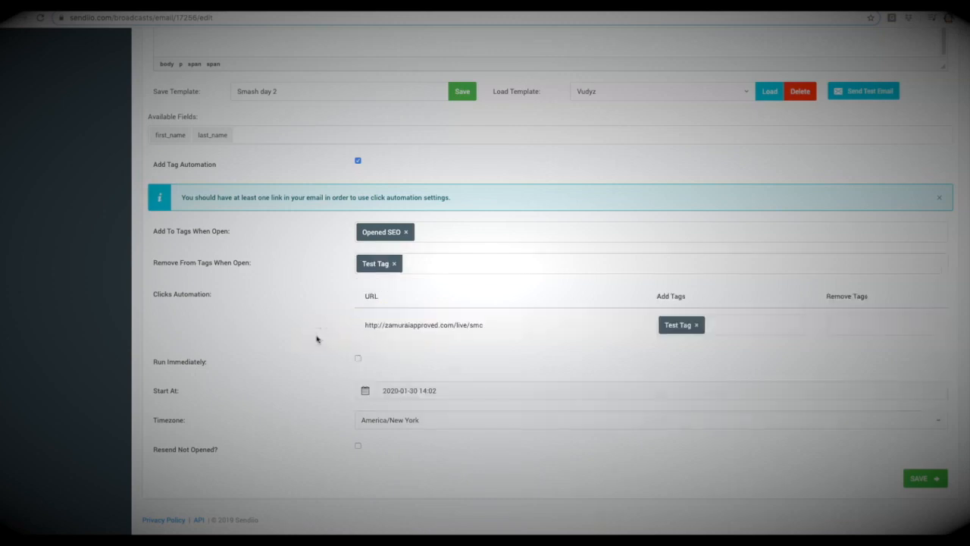
- Enable resending to recipients who did not open the email, with a wait of 6 hours before resending
left_click_drag(217, 450, 155, 448)
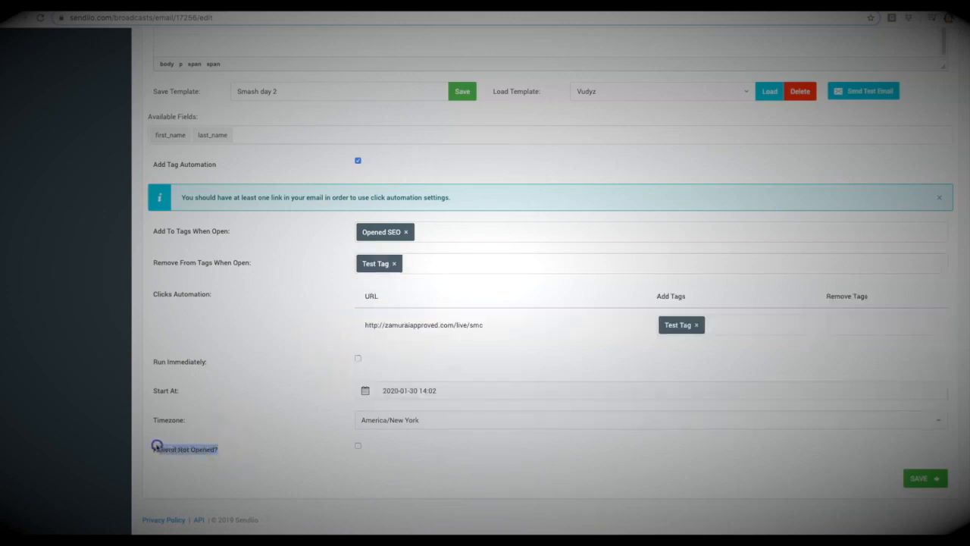
left_click(150, 448)
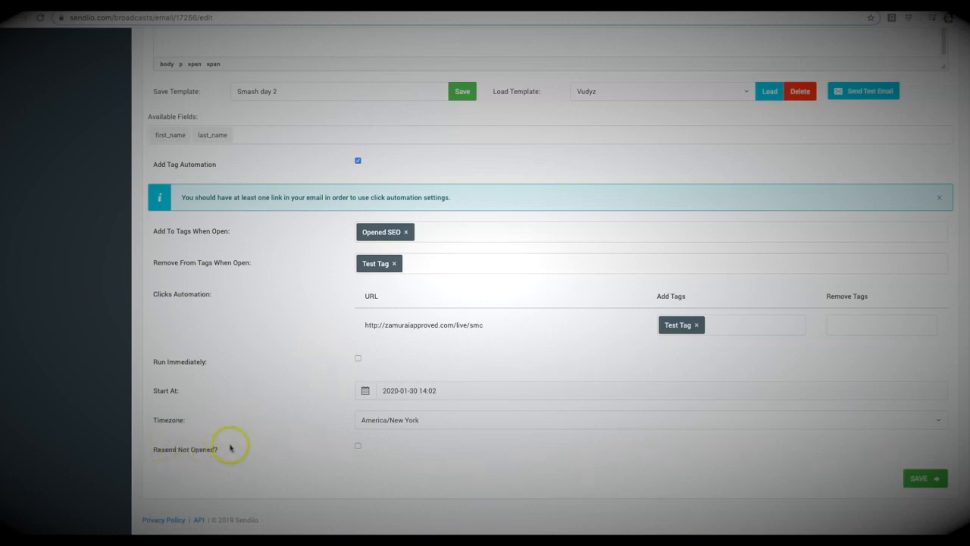
left_click_drag(230, 450, 156, 444)
left_click(156, 442)
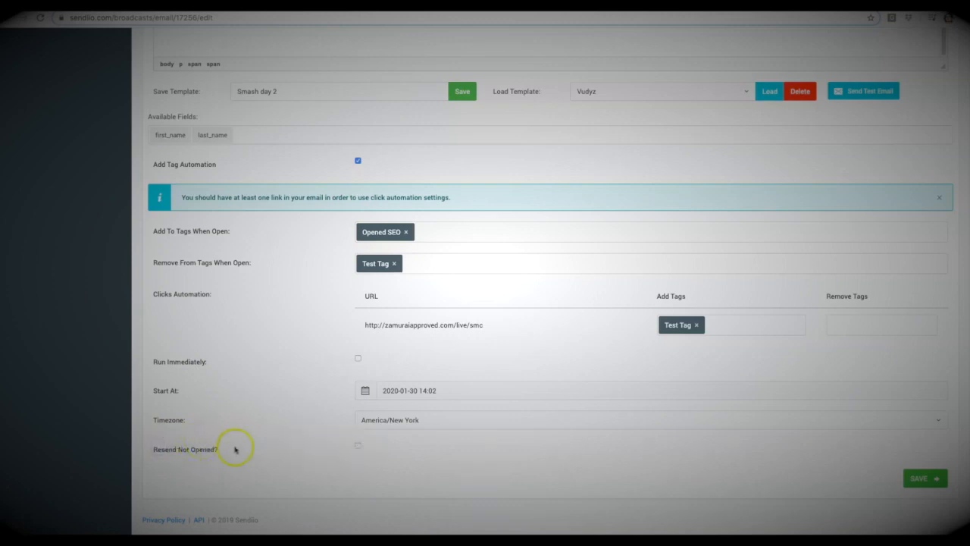
left_click(358, 447)
scroll(206, 453, "down", 3)
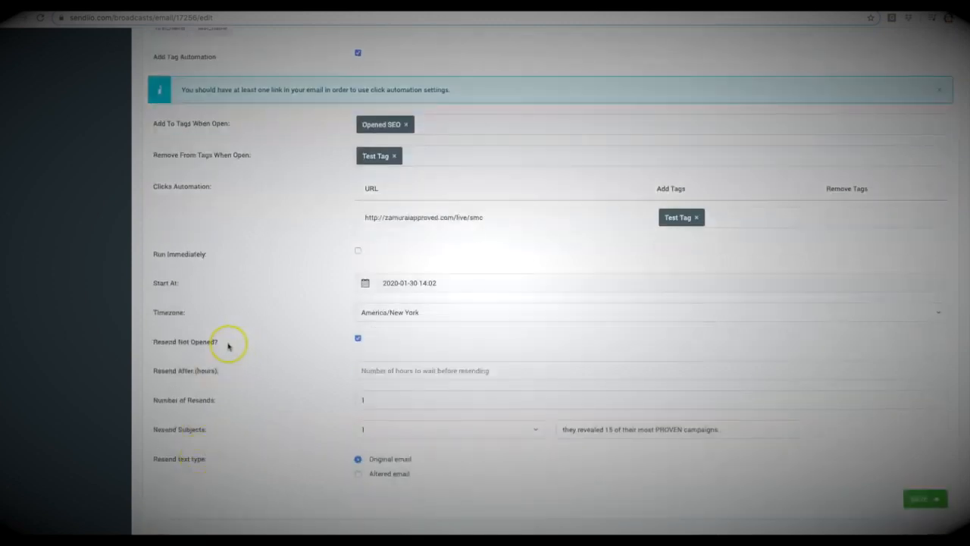
left_click_drag(227, 343, 158, 343)
left_click(160, 345)
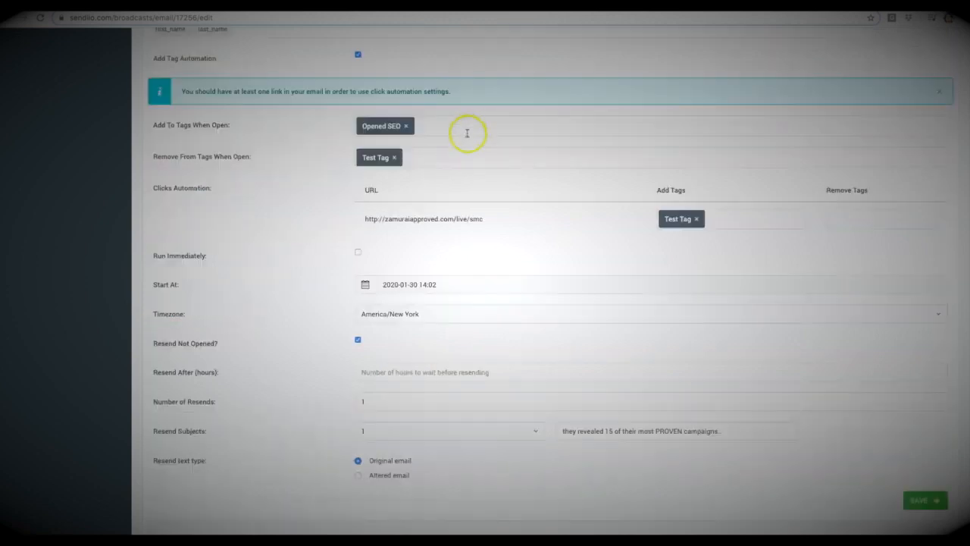
scroll(447, 306, "down", 1)
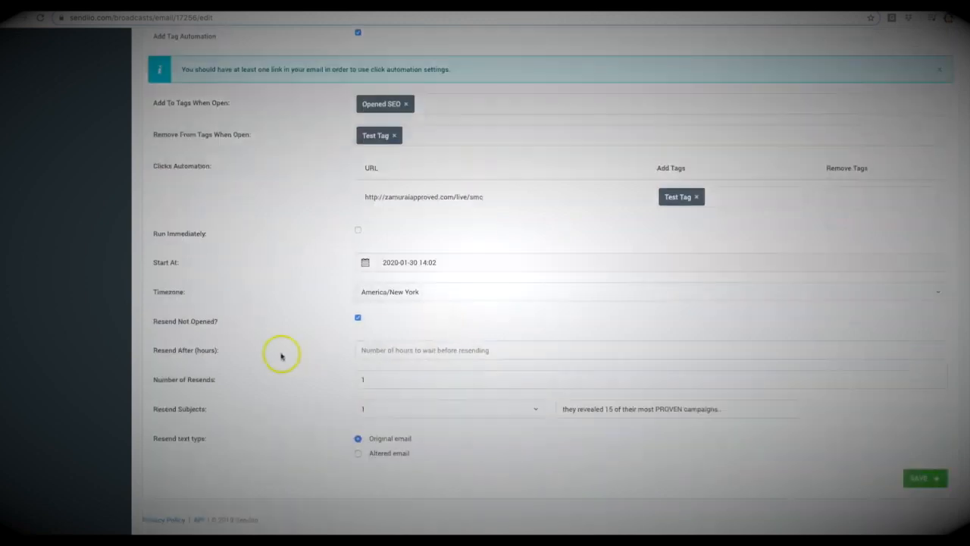
left_click(412, 353)
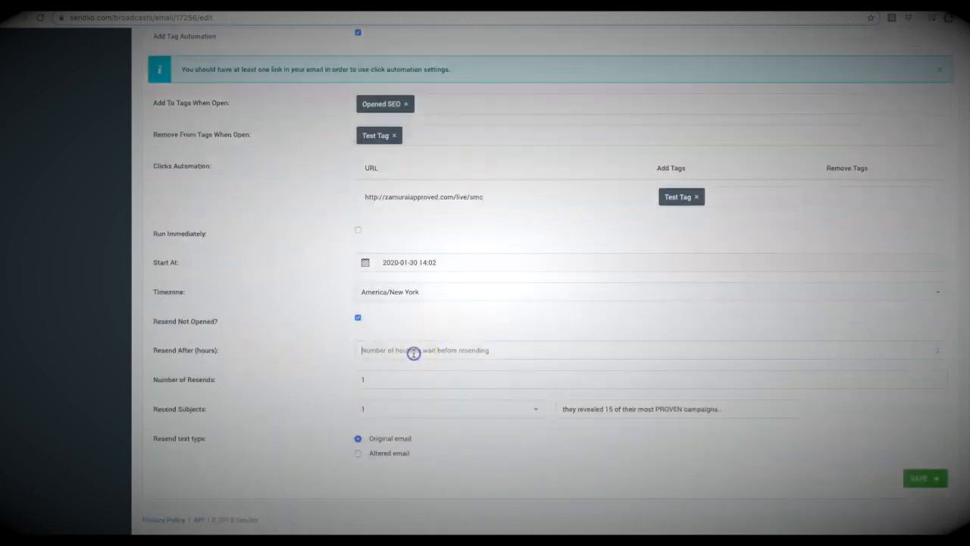
type("6")
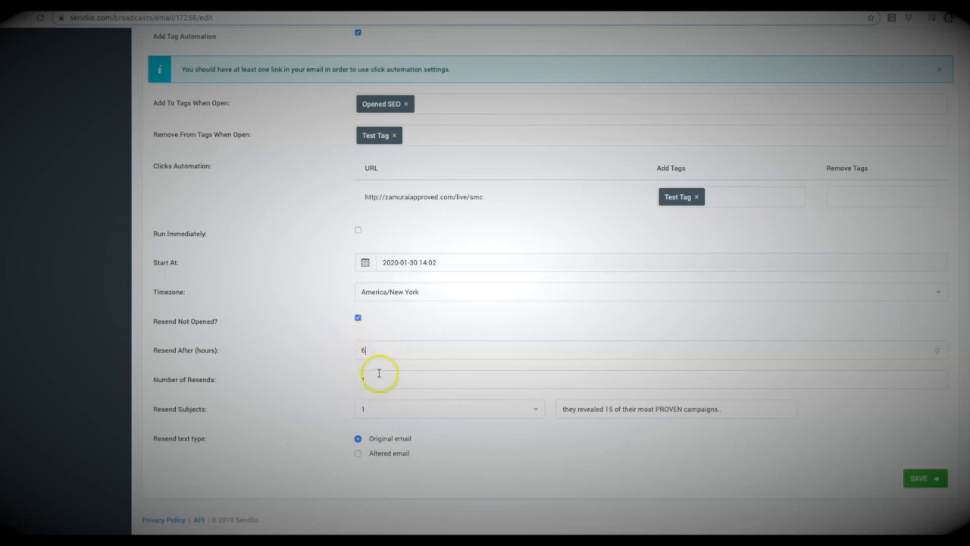
- Set the number of resends to 2
left_click(378, 379)
type("1")
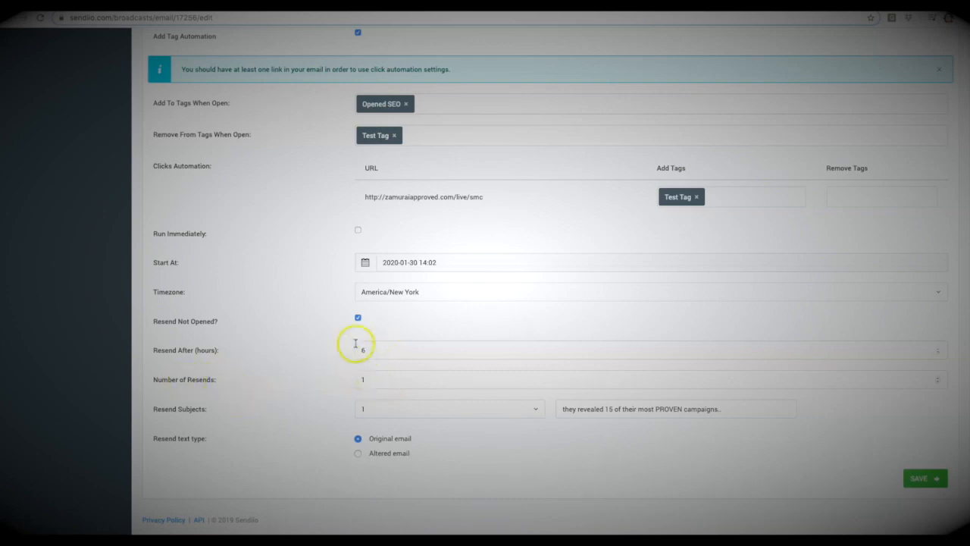
key("BackSpace")
type("2")
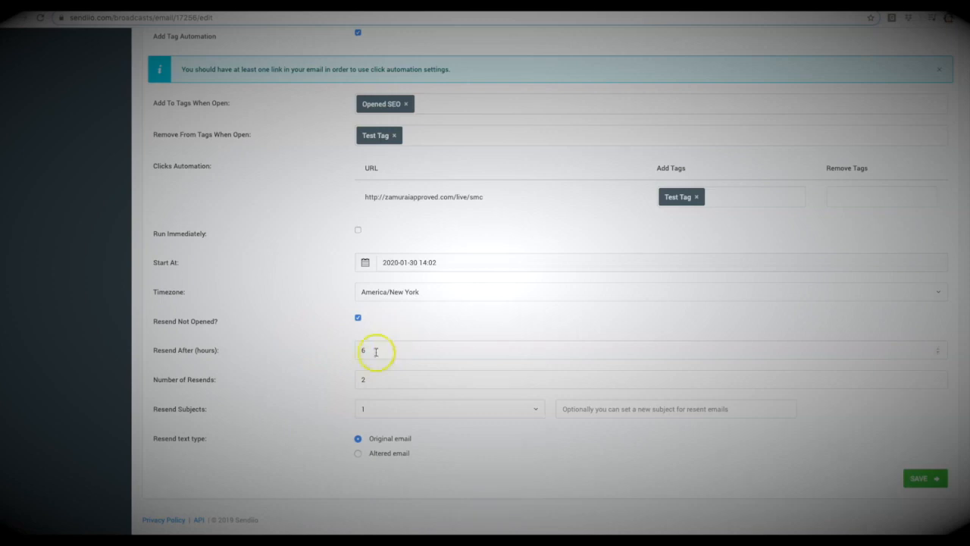
- Enter 2 as the number of resends and check the resend subject choices, keeping 1 selected
left_click(359, 379)
type("2")
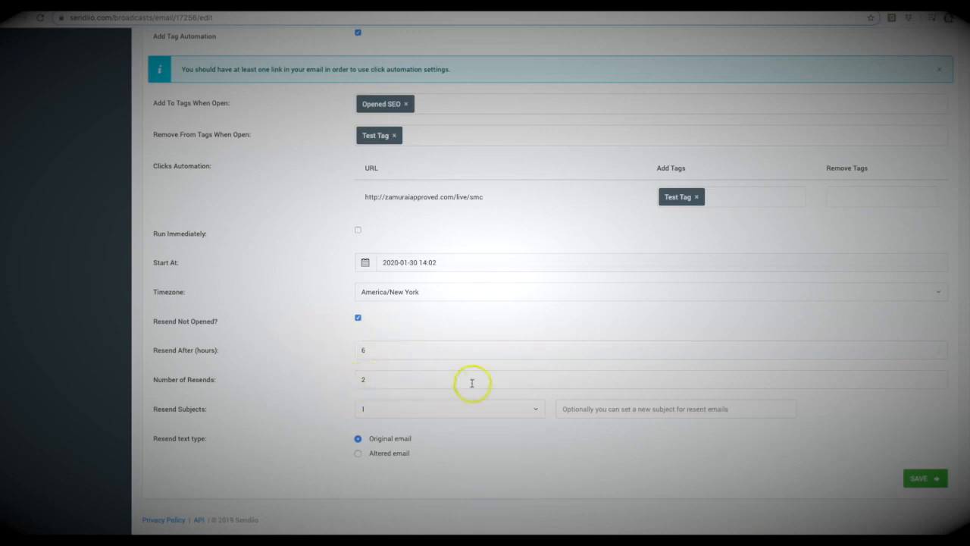
left_click(512, 408)
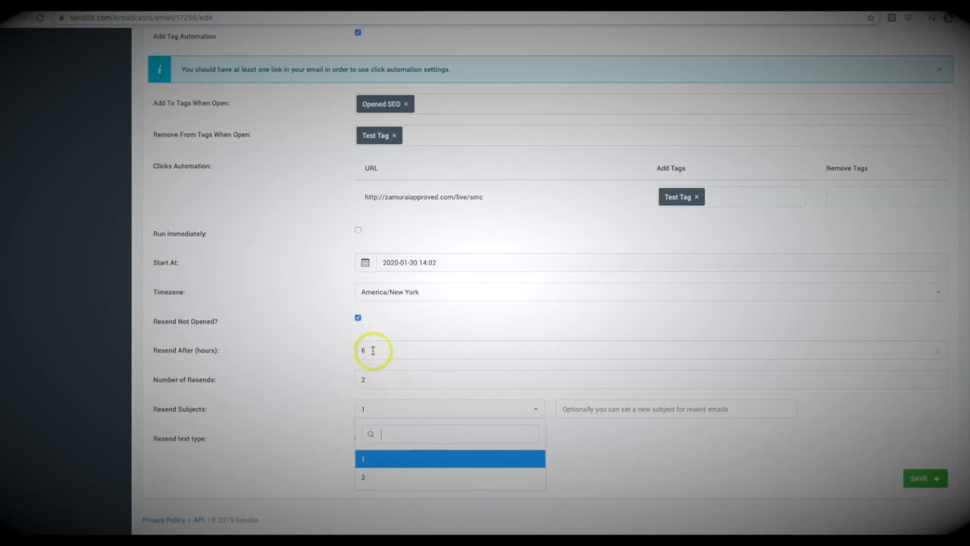
left_click(340, 357)
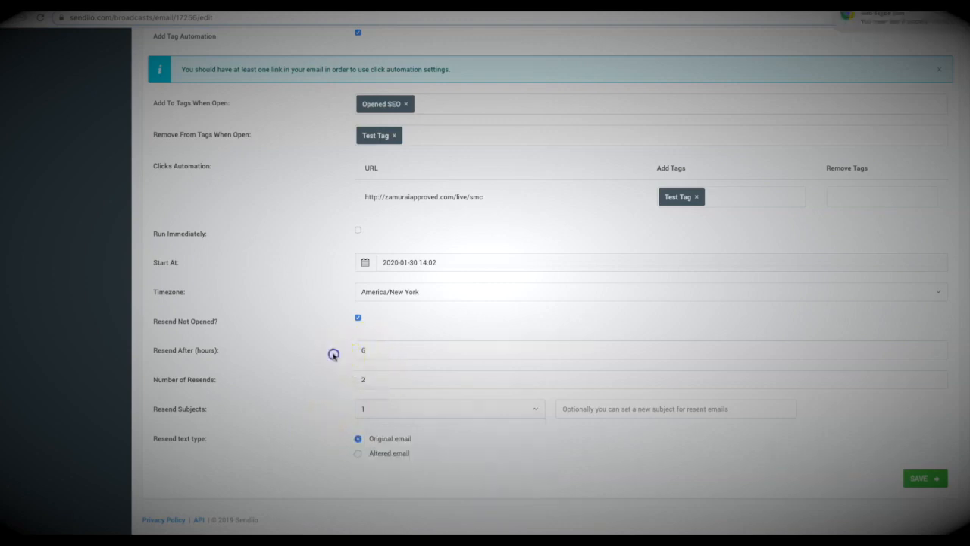
- Choose the altered email as the resend text type and review the editable resend content
left_click(357, 452)
scroll(322, 375, "down", 3)
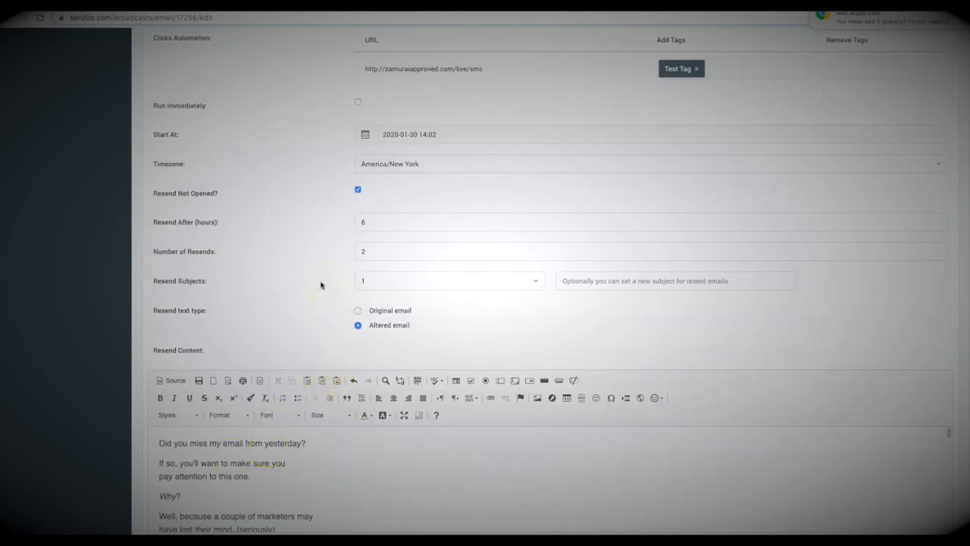
scroll(325, 279, "down", 2)
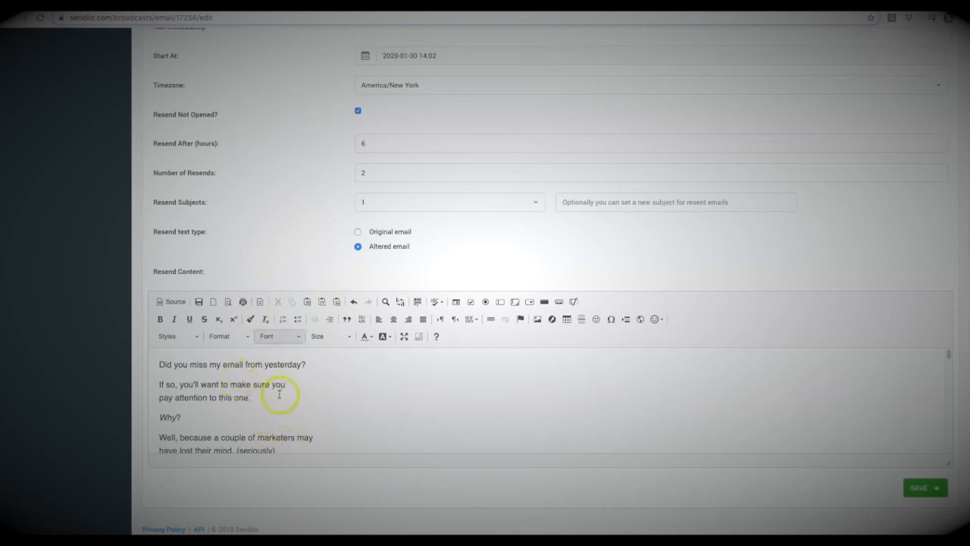
scroll(279, 394, "up", 1)
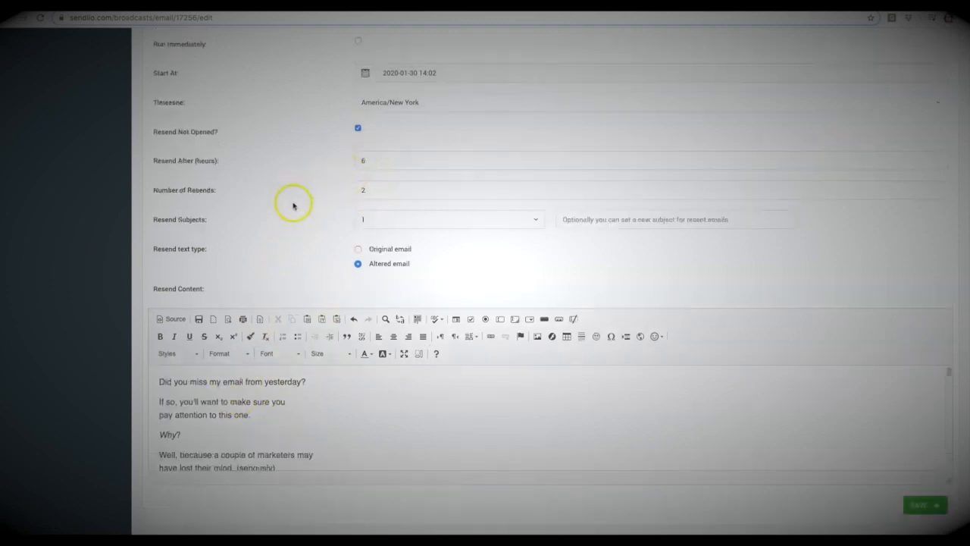
scroll(294, 206, "up", 3)
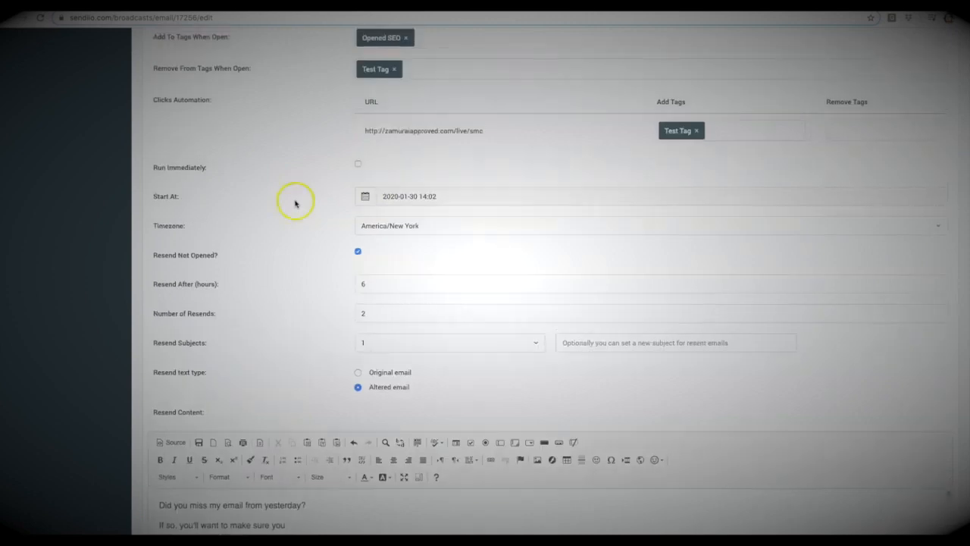
scroll(347, 280, "down", 4)
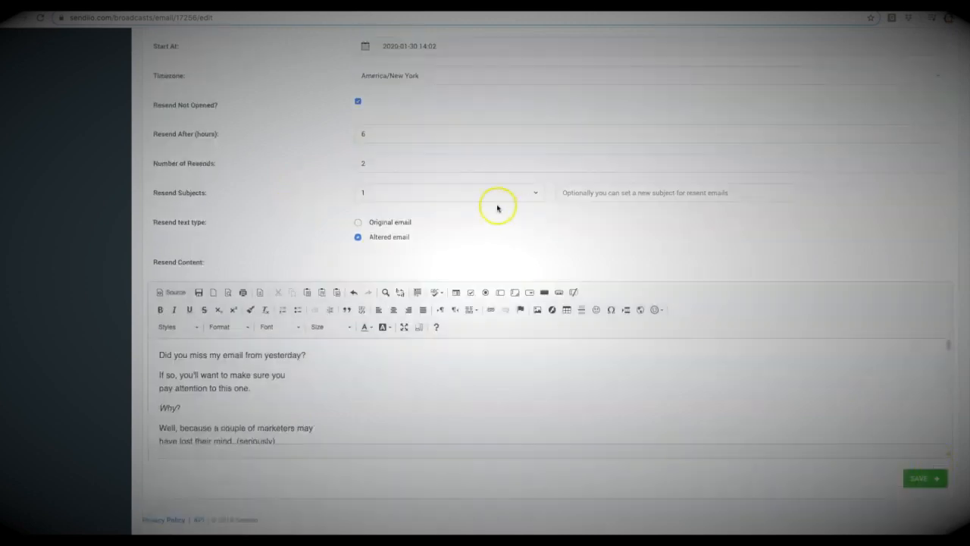
- Set the broadcast's start time to 14:45 on 2020-01-30
scroll(497, 211, "up", 7)
left_click(427, 339)
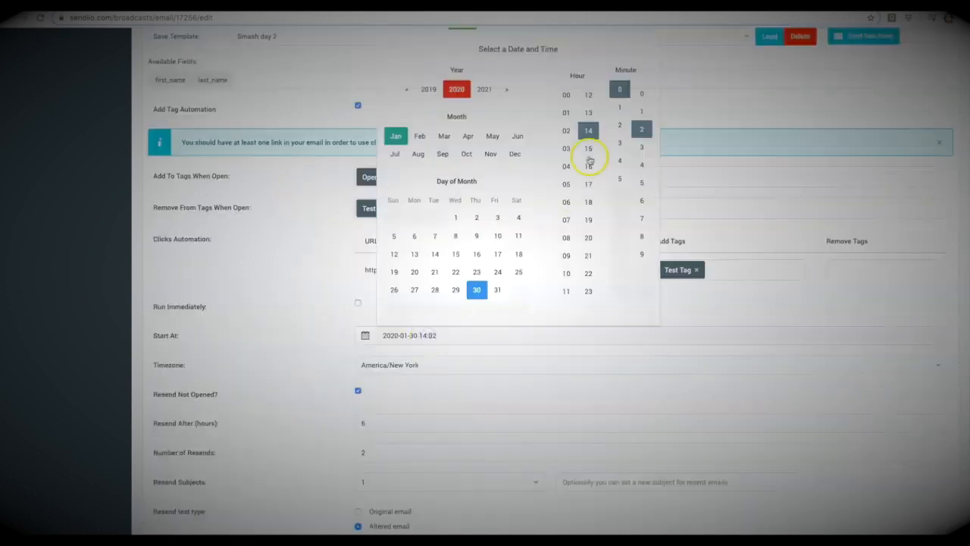
left_click(620, 160)
left_click(642, 183)
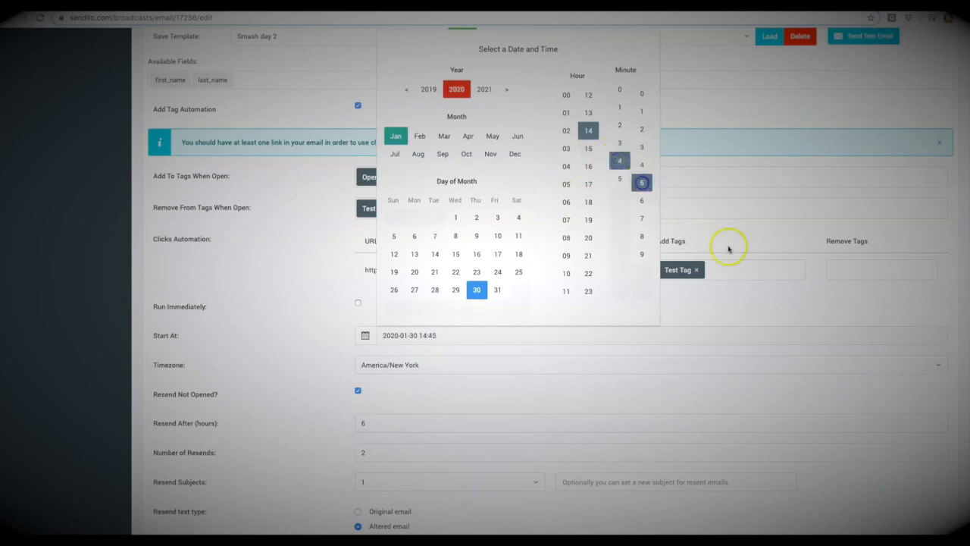
left_click(770, 309)
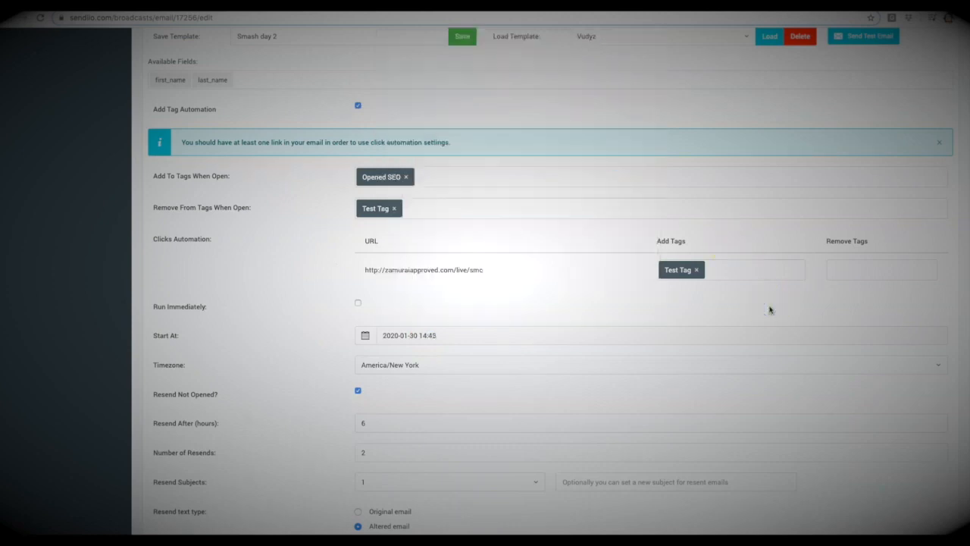
- Save the broadcast with its tag automation, schedule and resend settings
scroll(769, 308, "down", 8)
scroll(818, 376, "down", 1)
left_click(931, 482)
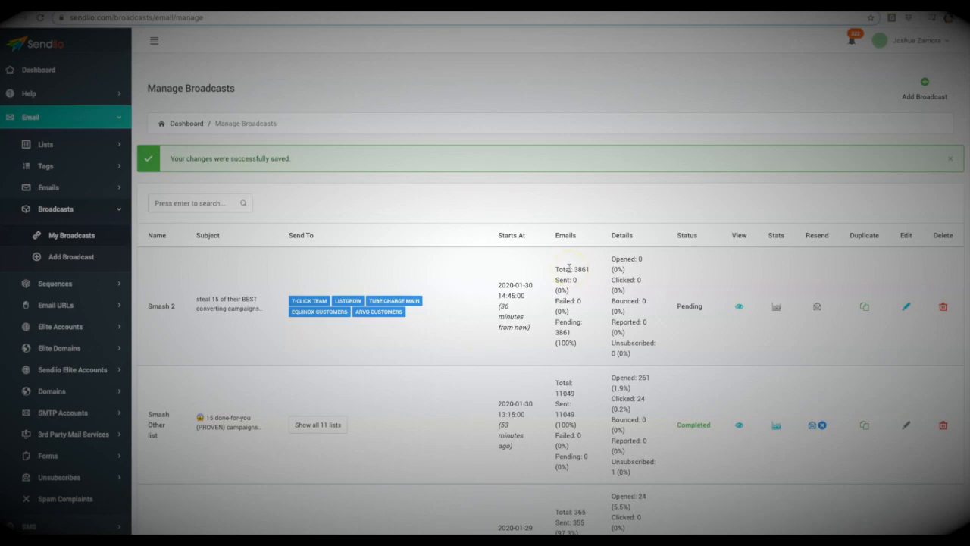
- Open the stats of the Smash Other list broadcast and review its overall figures and charts
scroll(571, 260, "down", 1)
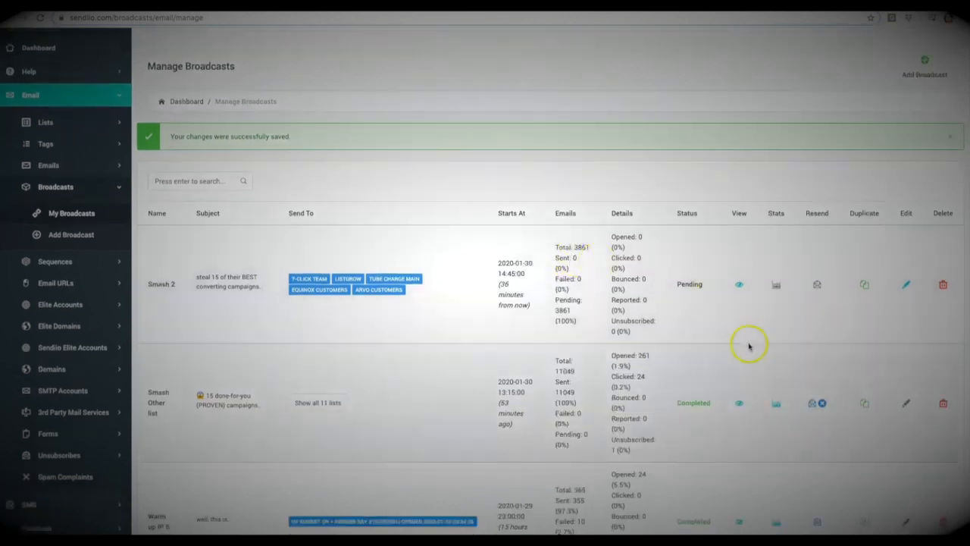
left_click(776, 404)
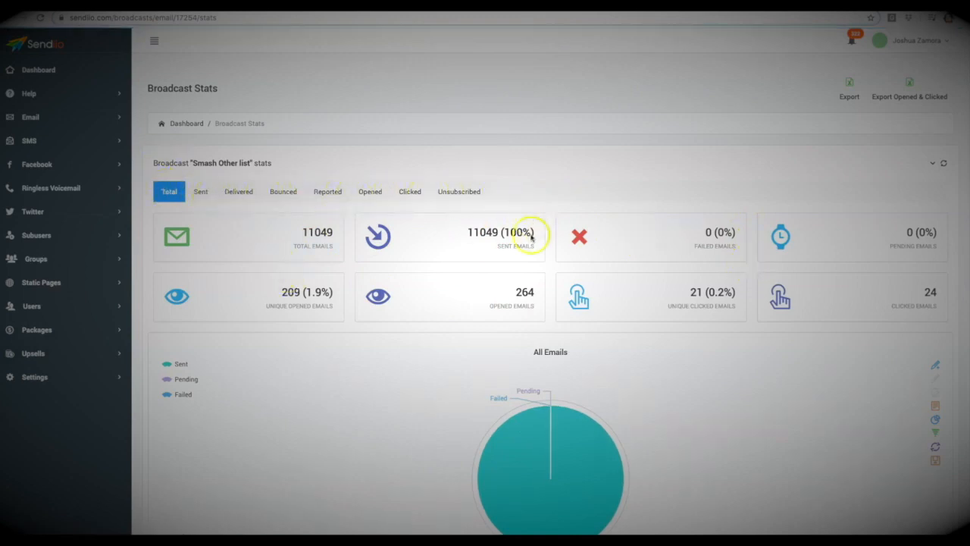
scroll(548, 195, "down", 3)
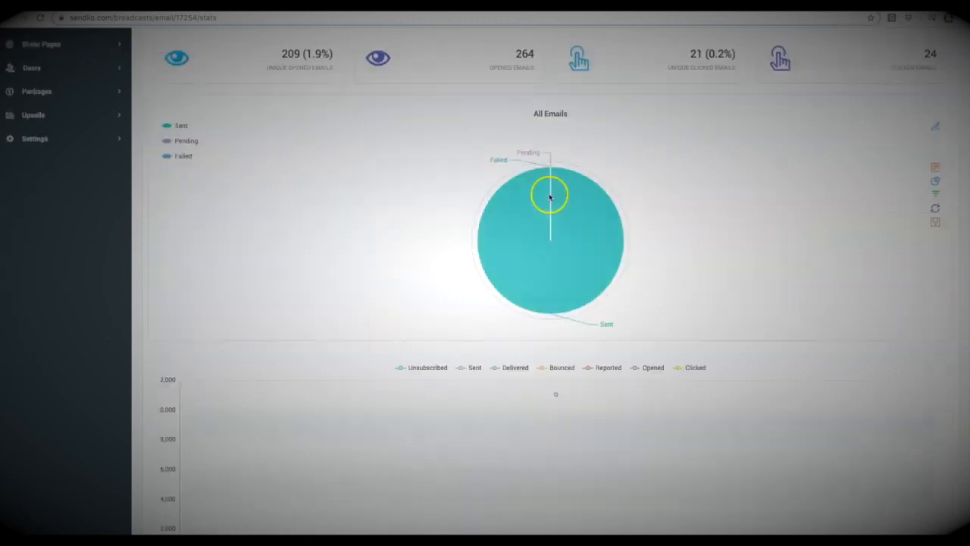
scroll(551, 191, "up", 1)
scroll(549, 195, "up", 2)
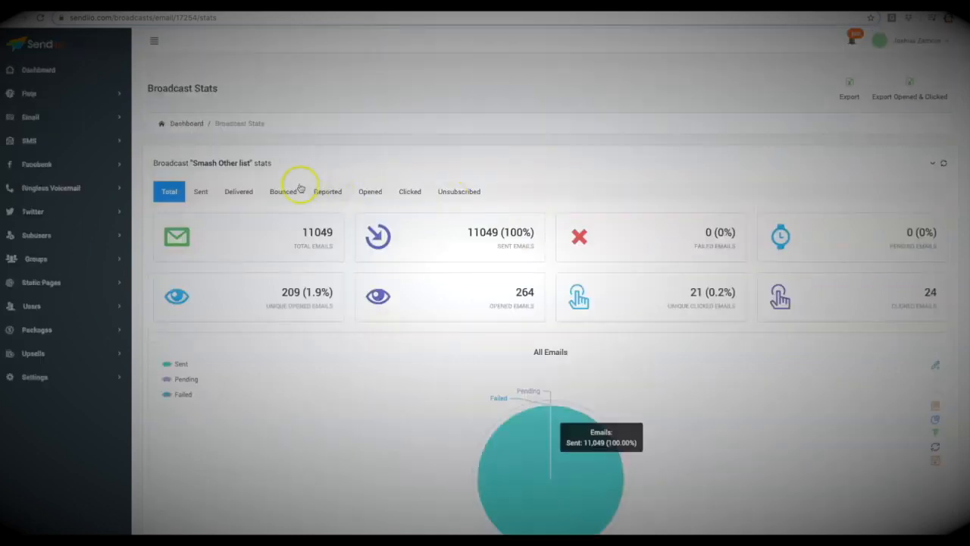
- Examine the opened-email stats of the Smash Other list broadcast and the options for emailing openers and non-openers
left_click(370, 192)
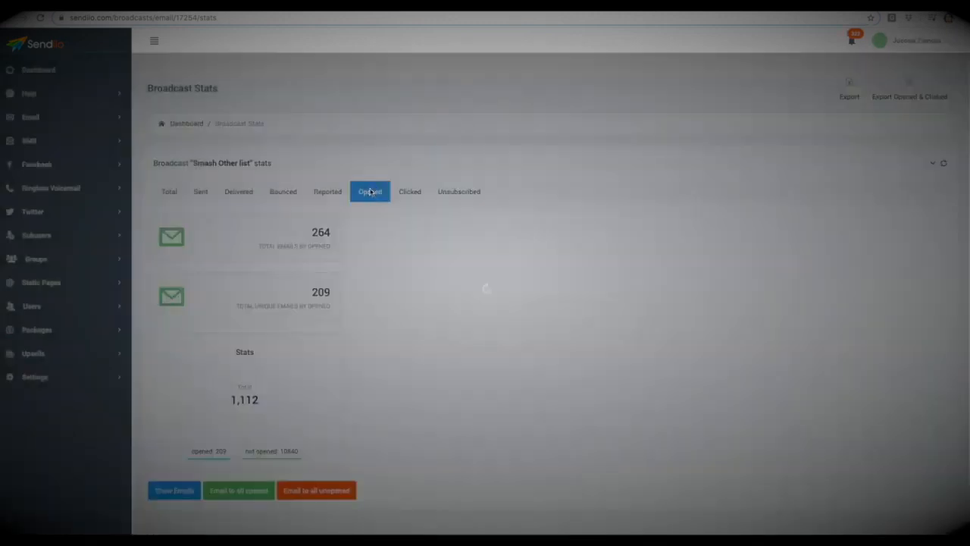
scroll(267, 408, "down", 1)
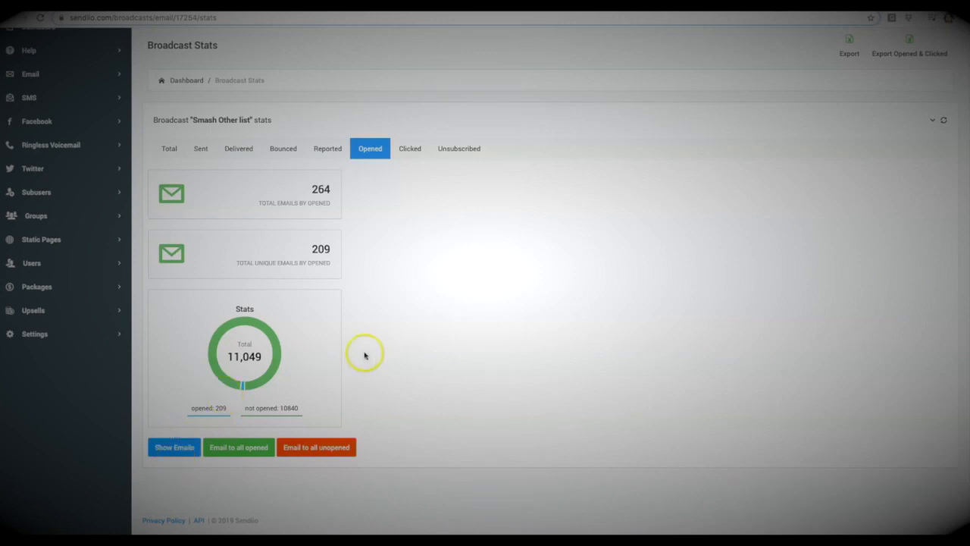
scroll(370, 284, "up", 1)
scroll(370, 284, "up", 2)
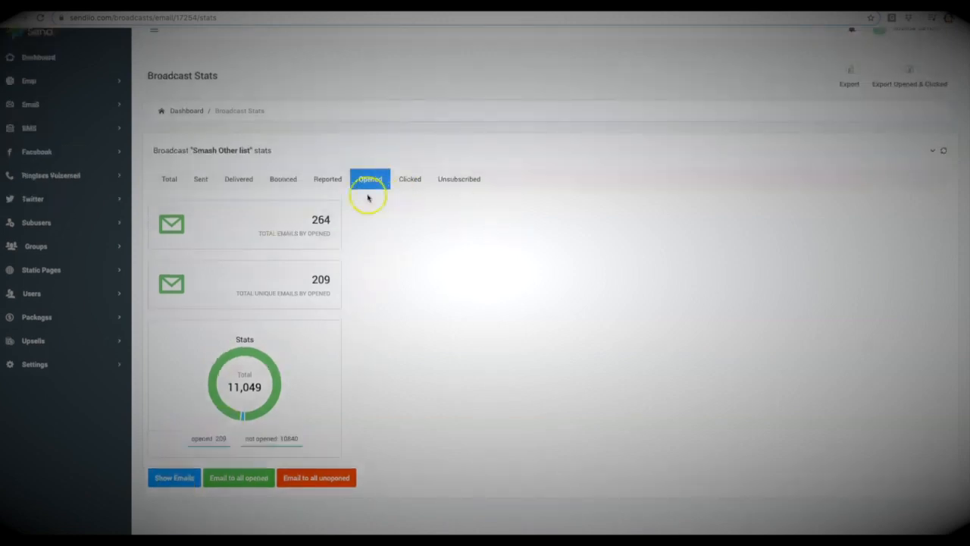
scroll(228, 186, "up", 1)
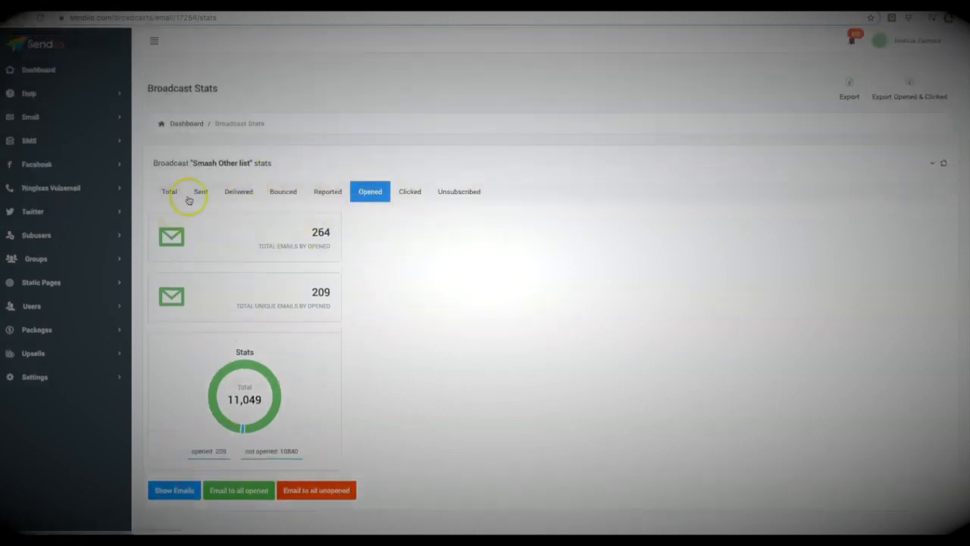
- Go back to the list of email broadcasts, view the Smash 2 email, and return to the list
left_click(42, 117)
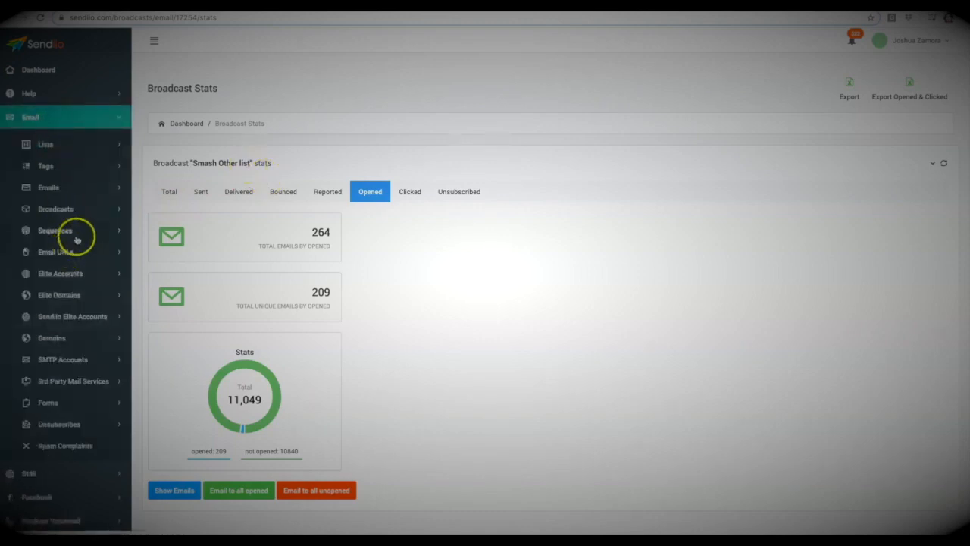
left_click(56, 210)
left_click(68, 234)
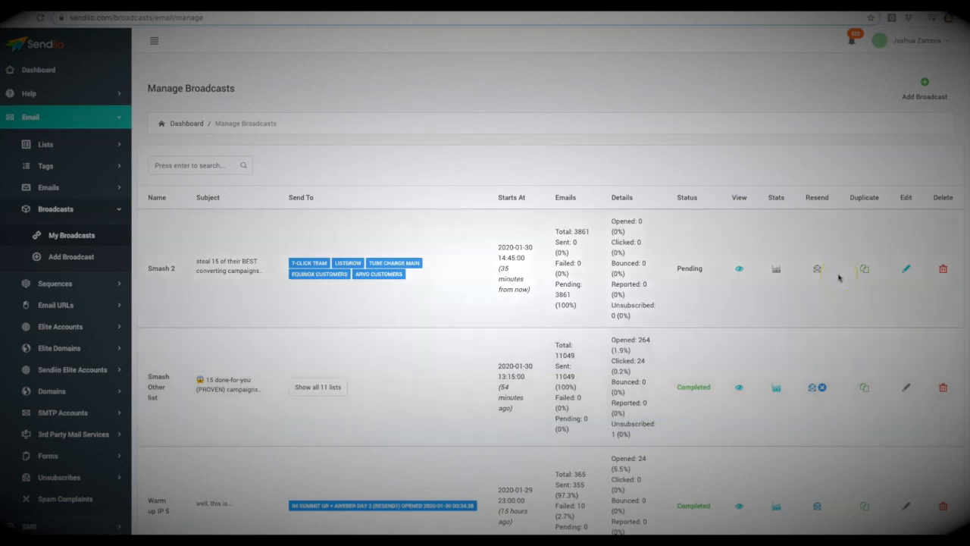
left_click(740, 268)
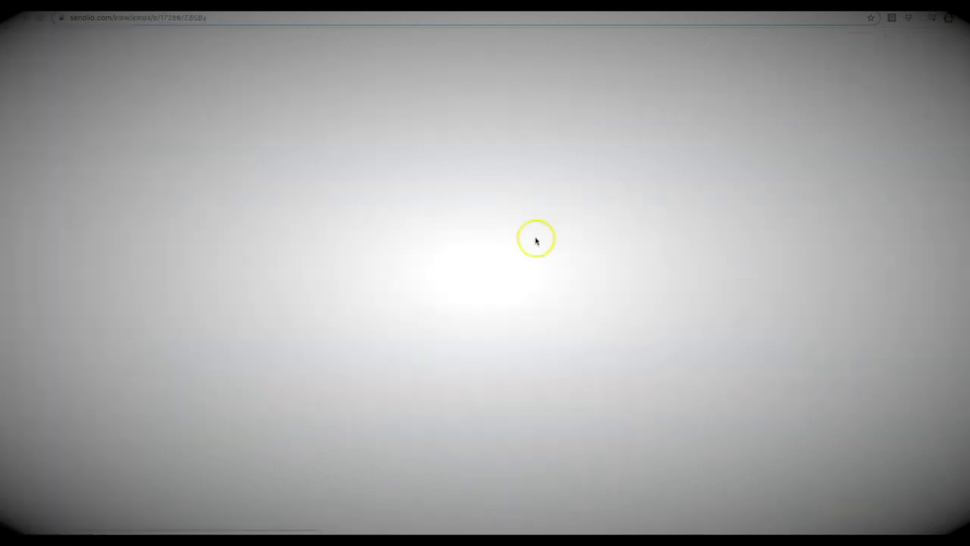
left_click(188, 17)
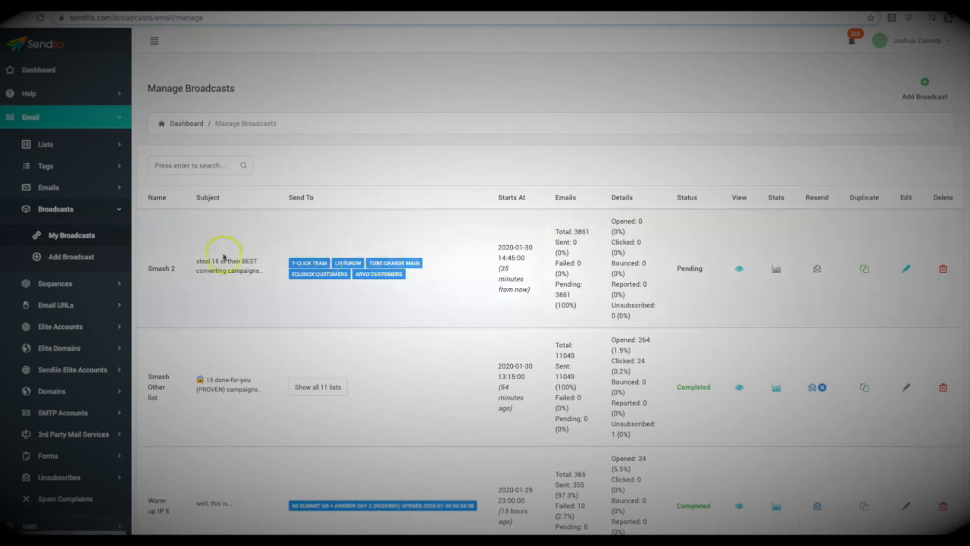
- Open the list of email URLs used in the broadcasts
scroll(218, 258, "down", 1)
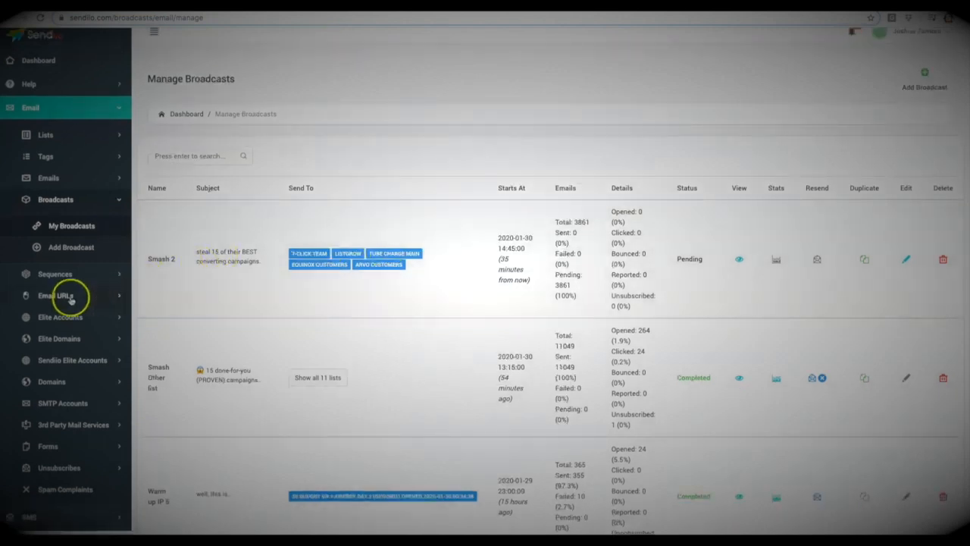
left_click(67, 296)
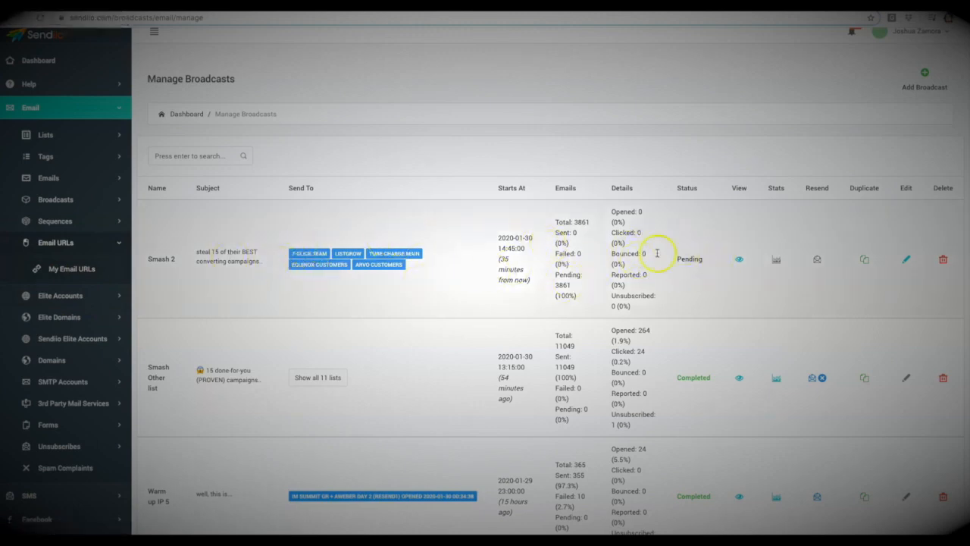
left_click(79, 269)
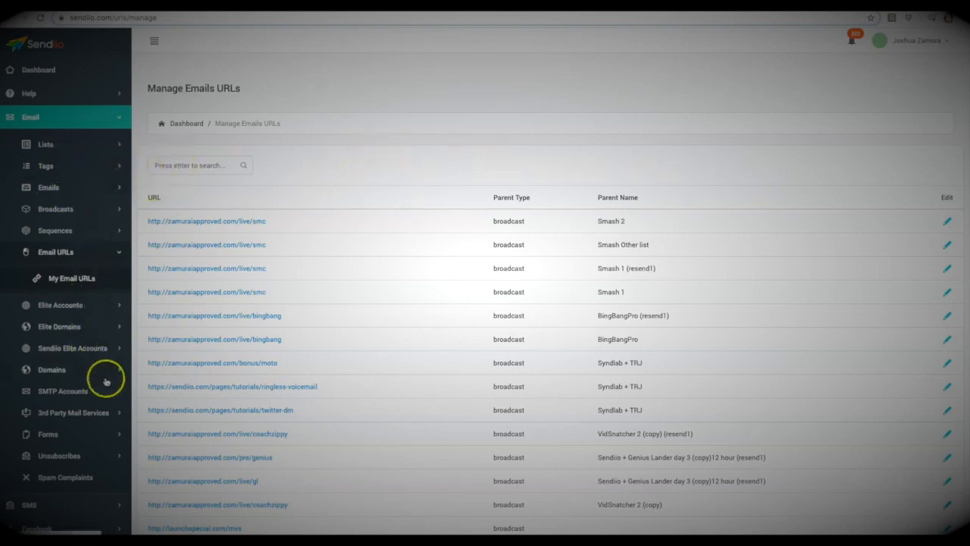
left_click(67, 437)
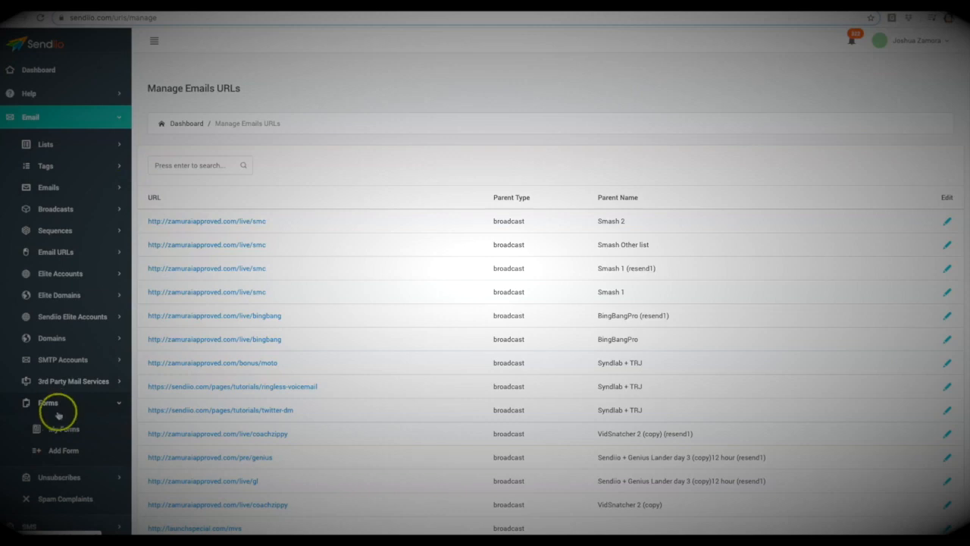
left_click(69, 406)
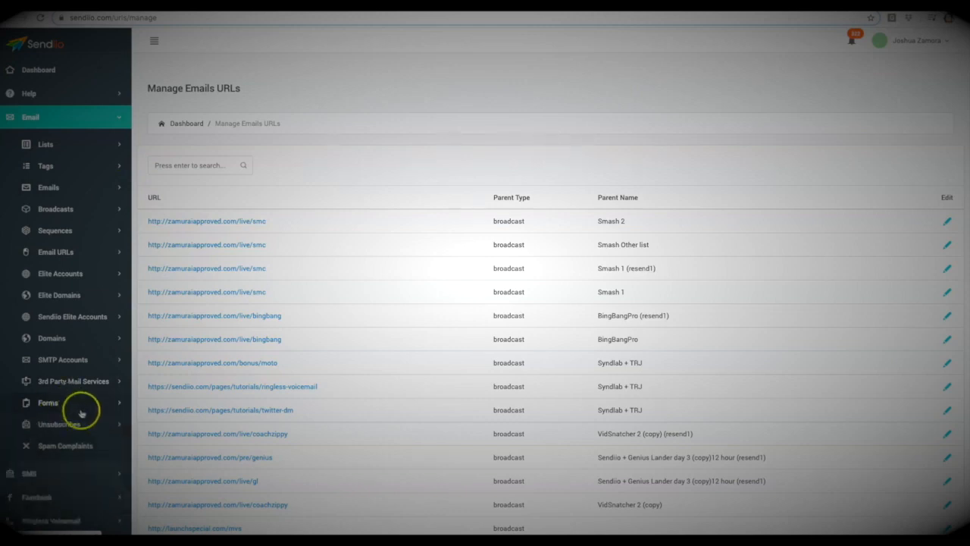